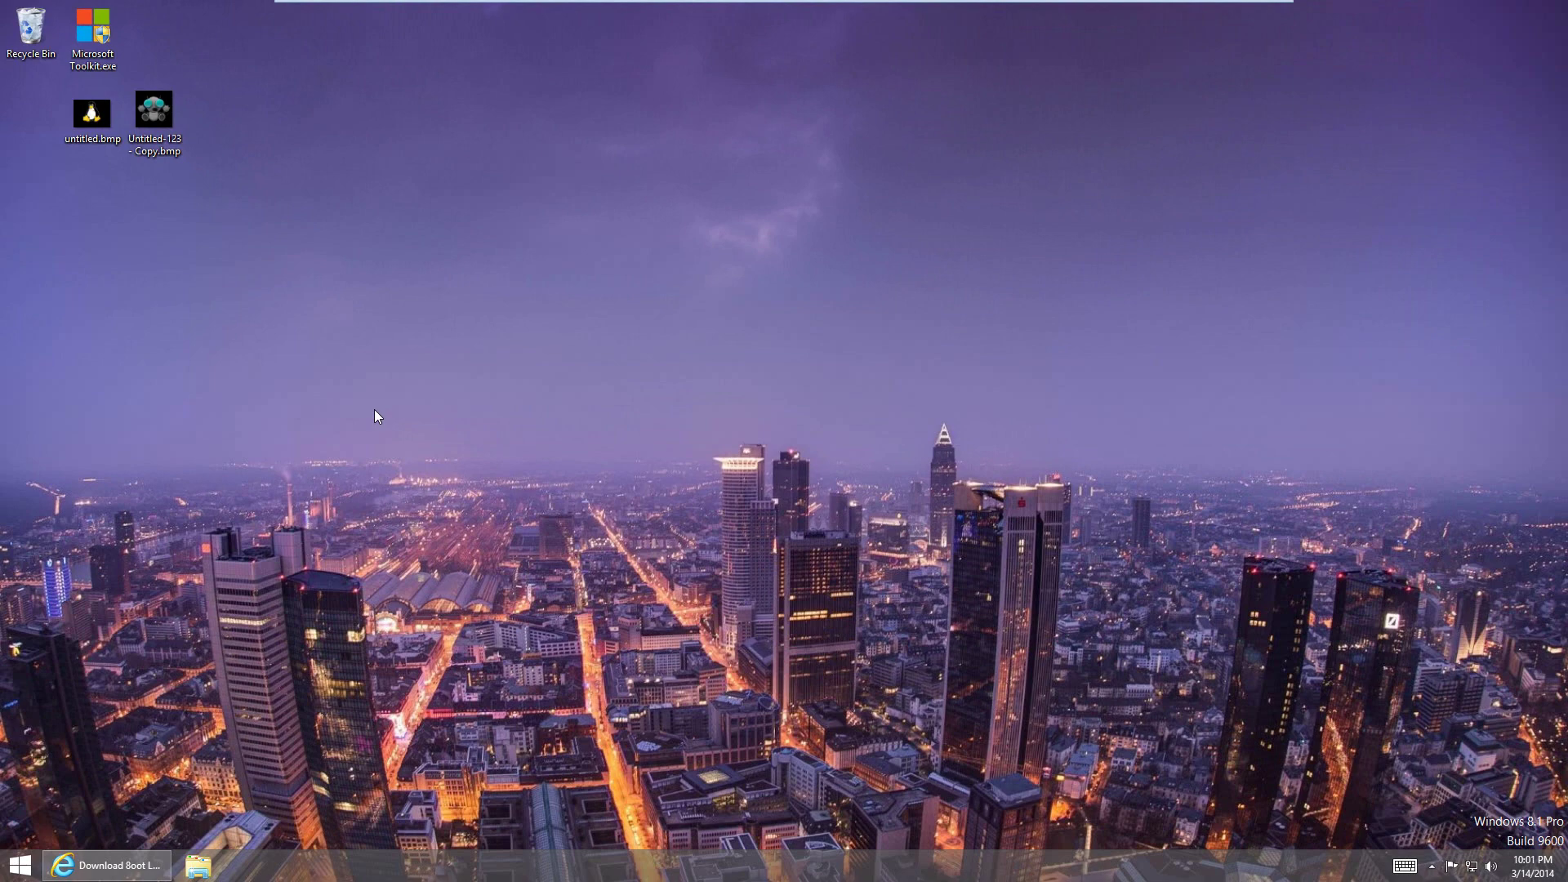
Step: Download 8ootLogoChanger.exe via Softpedia Secure Download (US) and run the installer
click(107, 865)
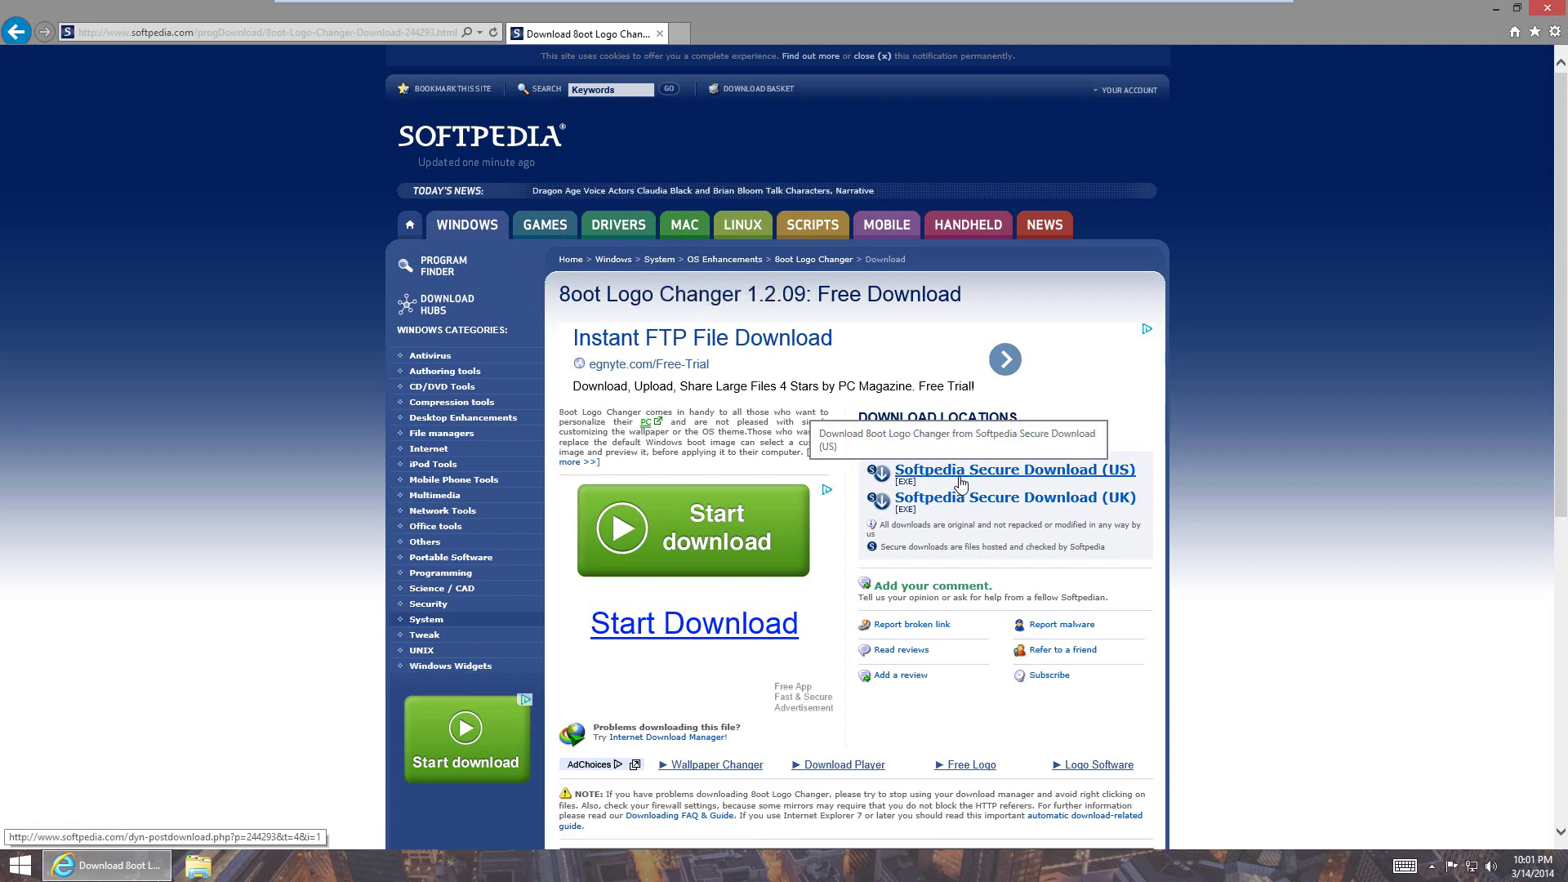
click(961, 483)
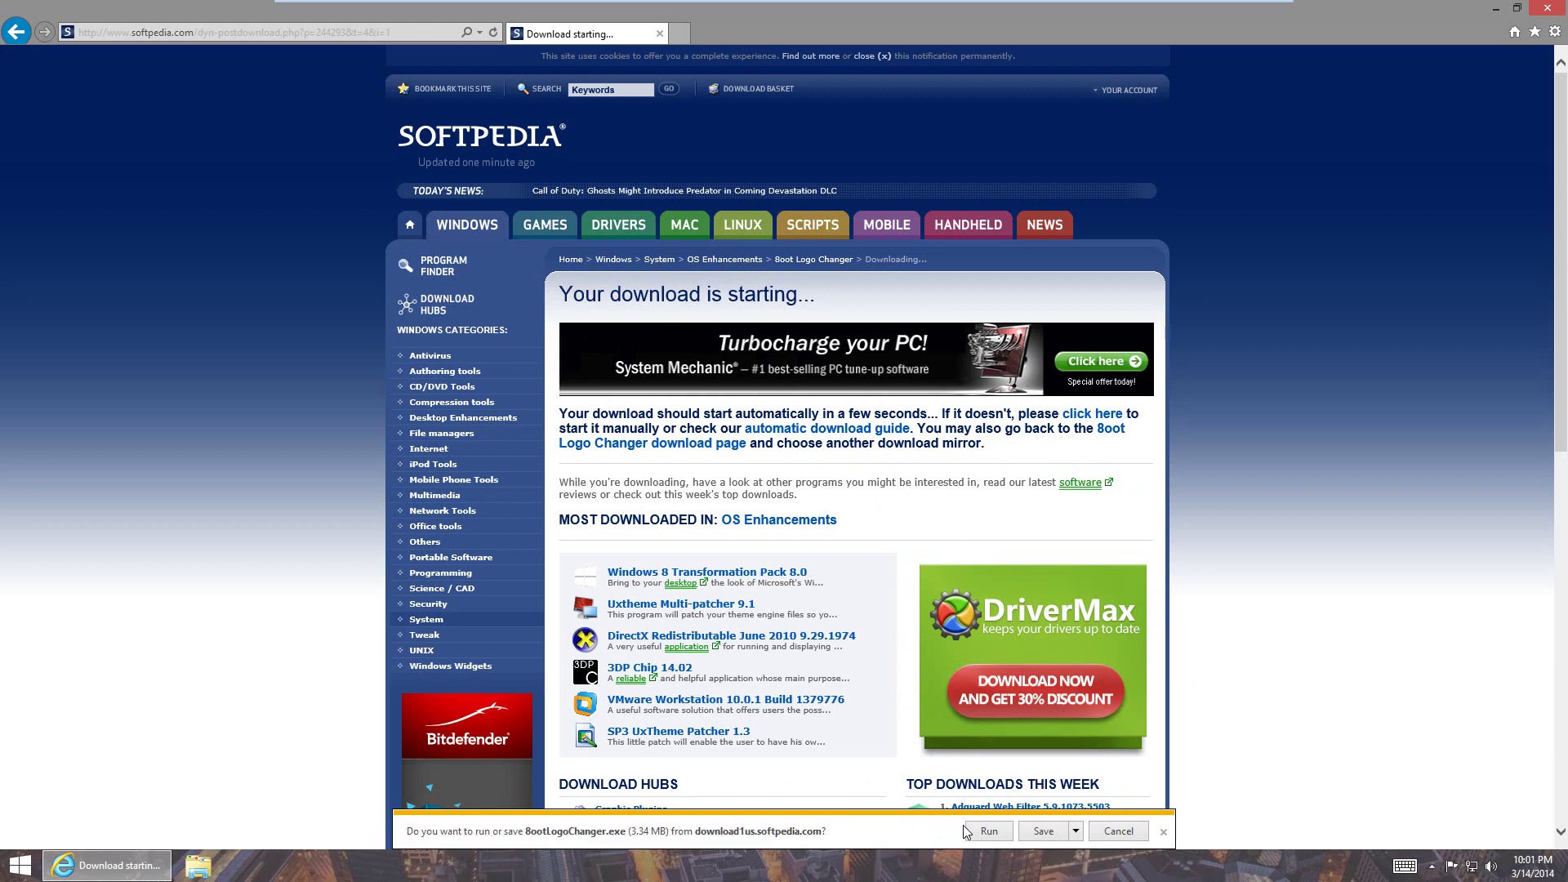
click(985, 831)
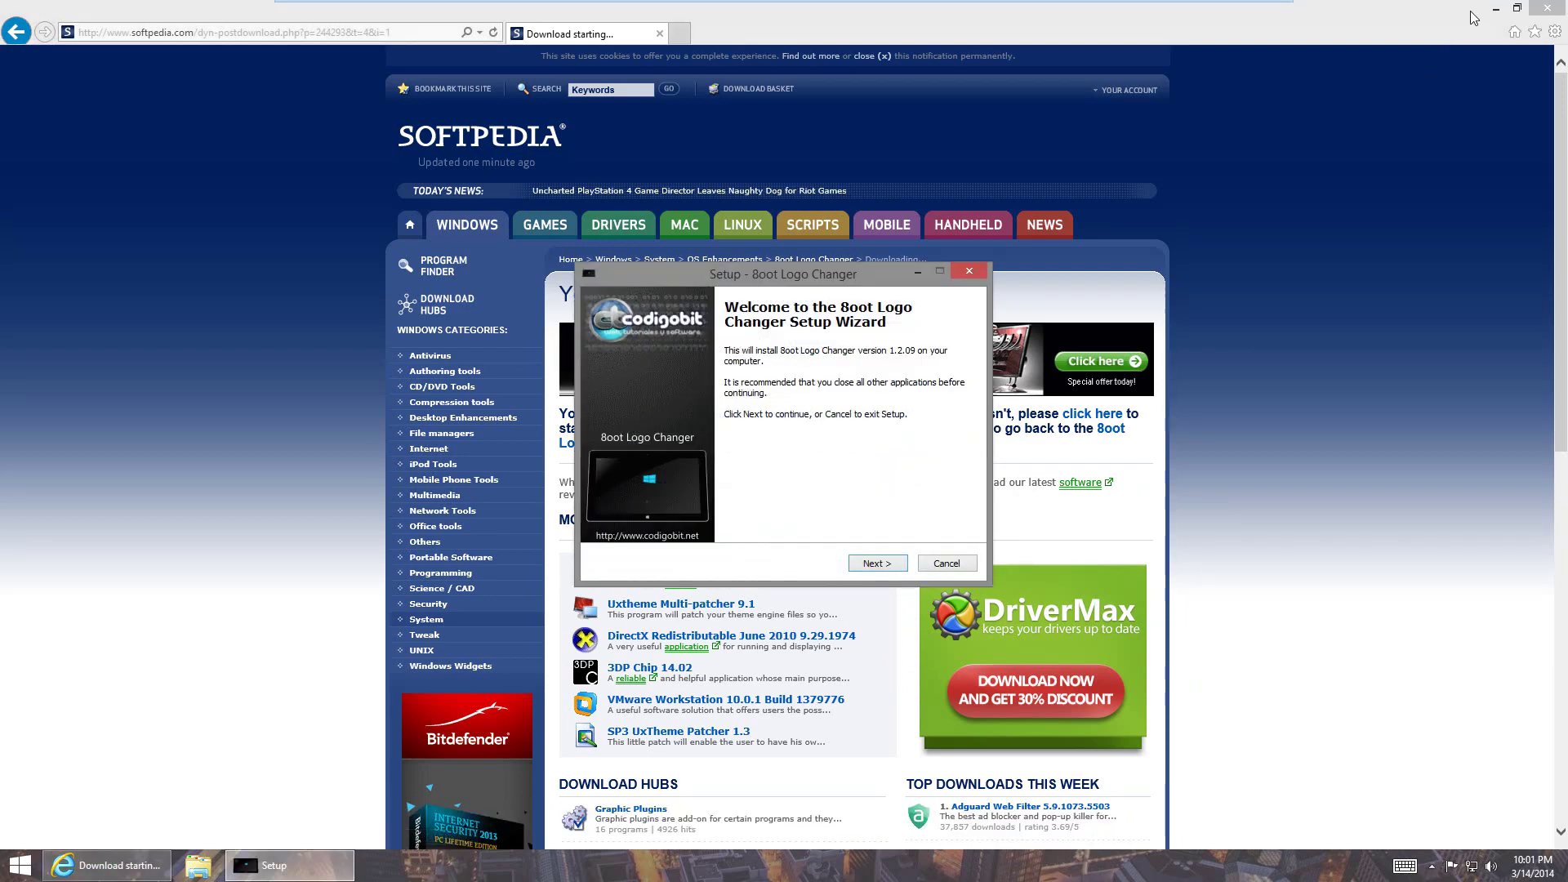
Step: Install Boot Logo Changer 1.2.09 with default folders plus a desktop icon, then launch it
click(1496, 8)
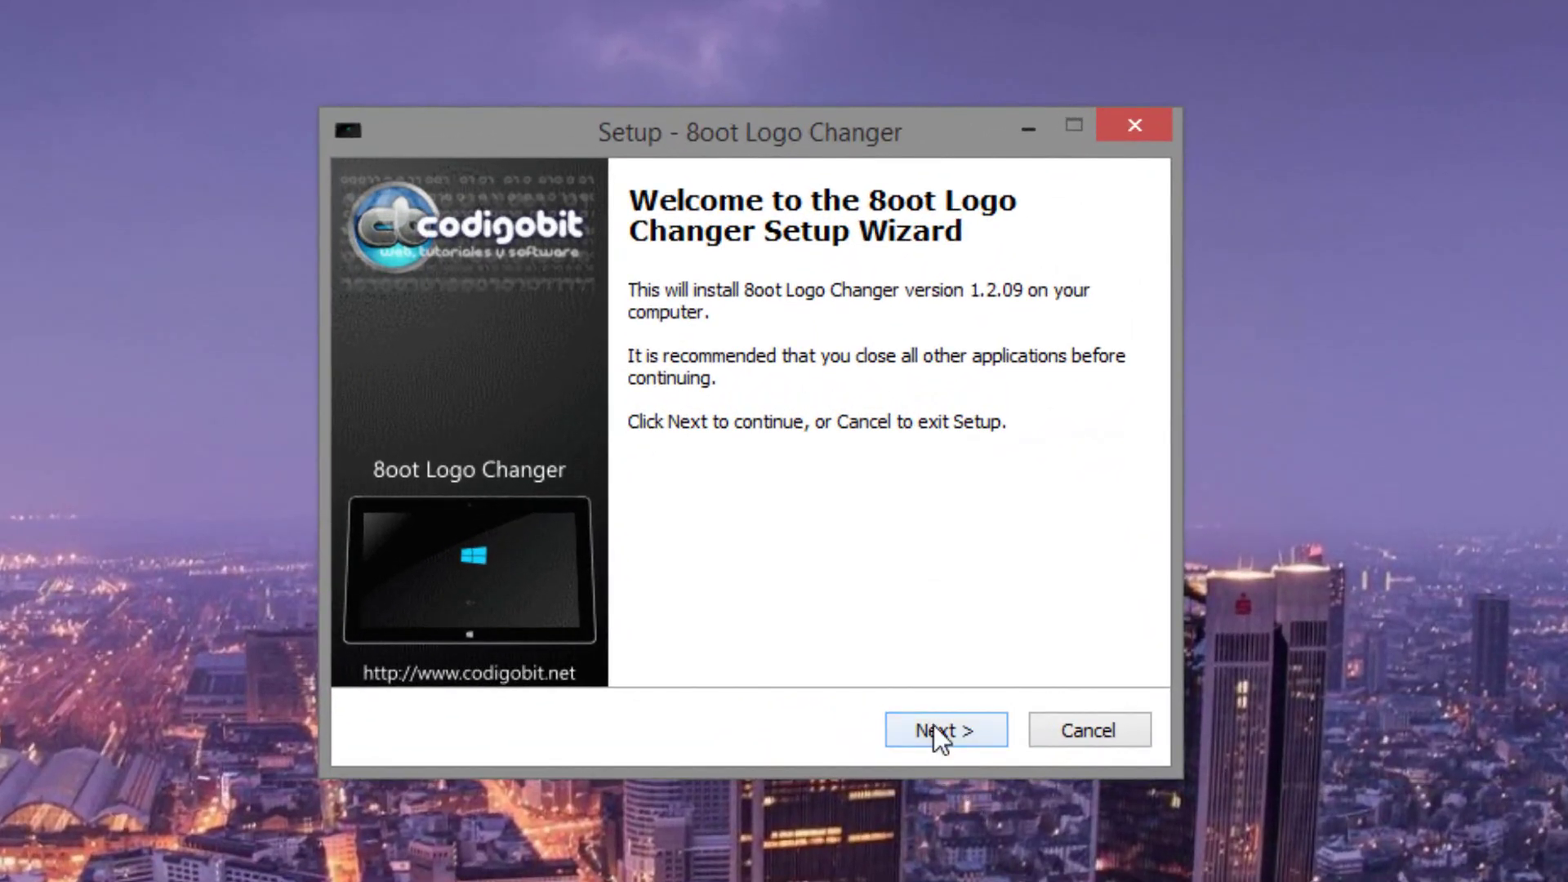
click(934, 730)
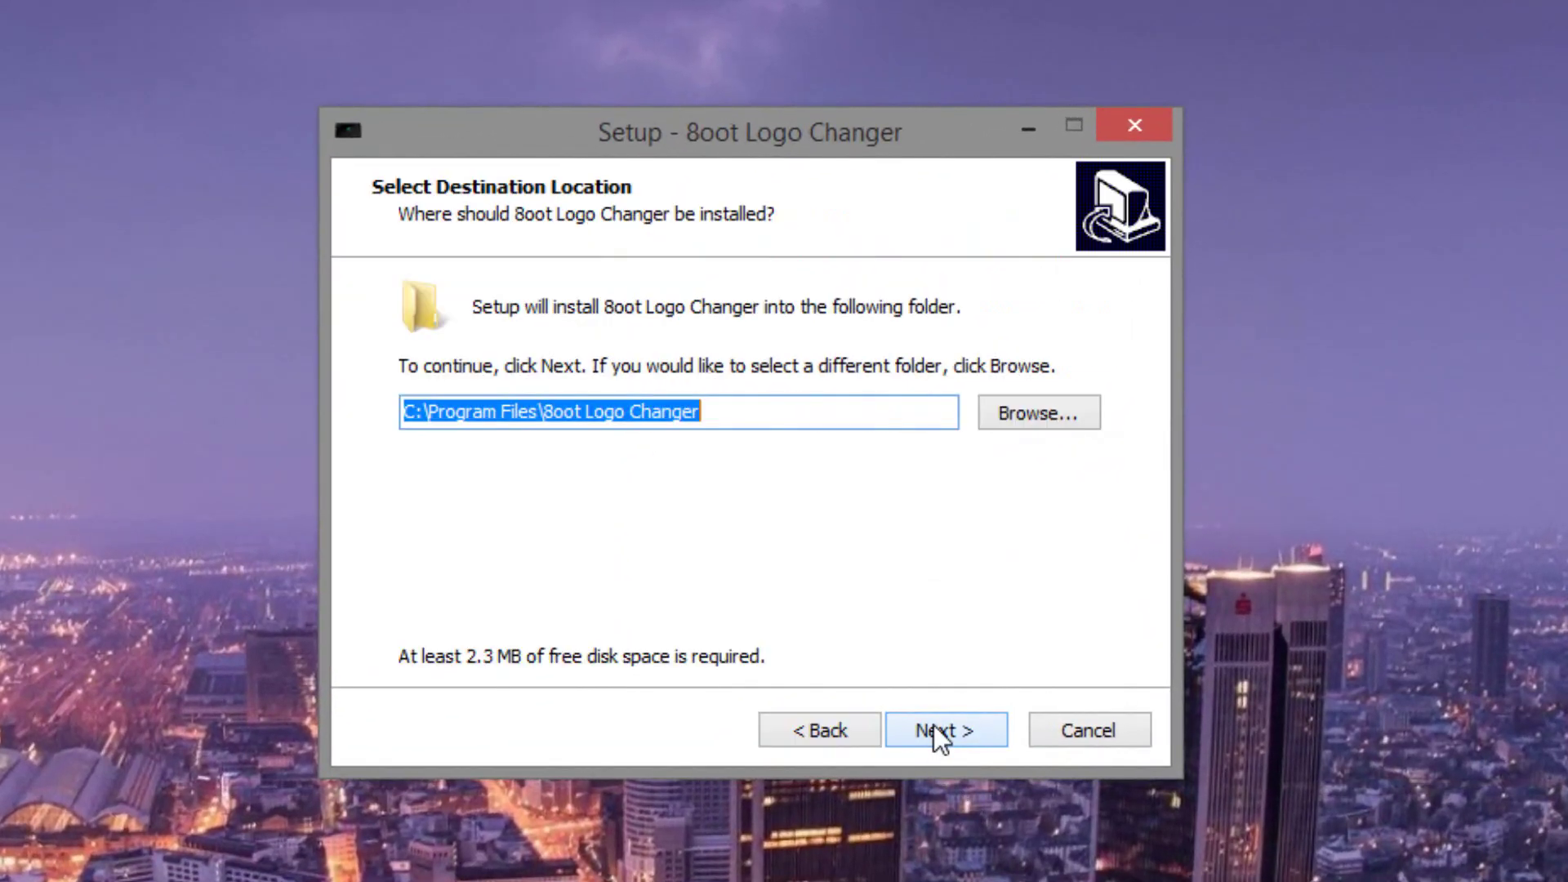
click(933, 729)
click(934, 727)
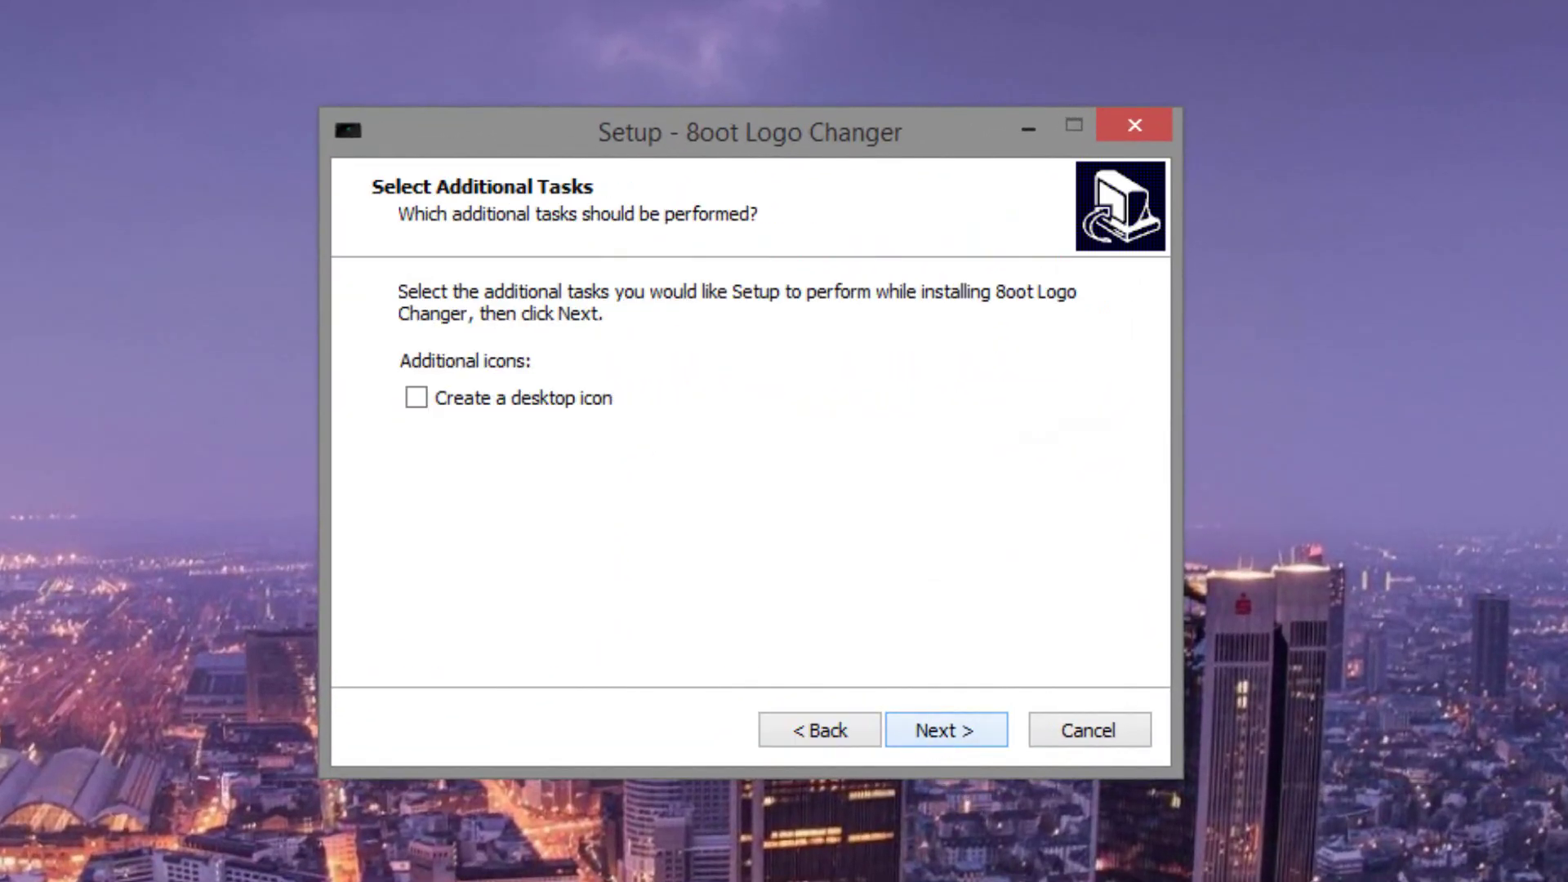
click(532, 397)
click(962, 732)
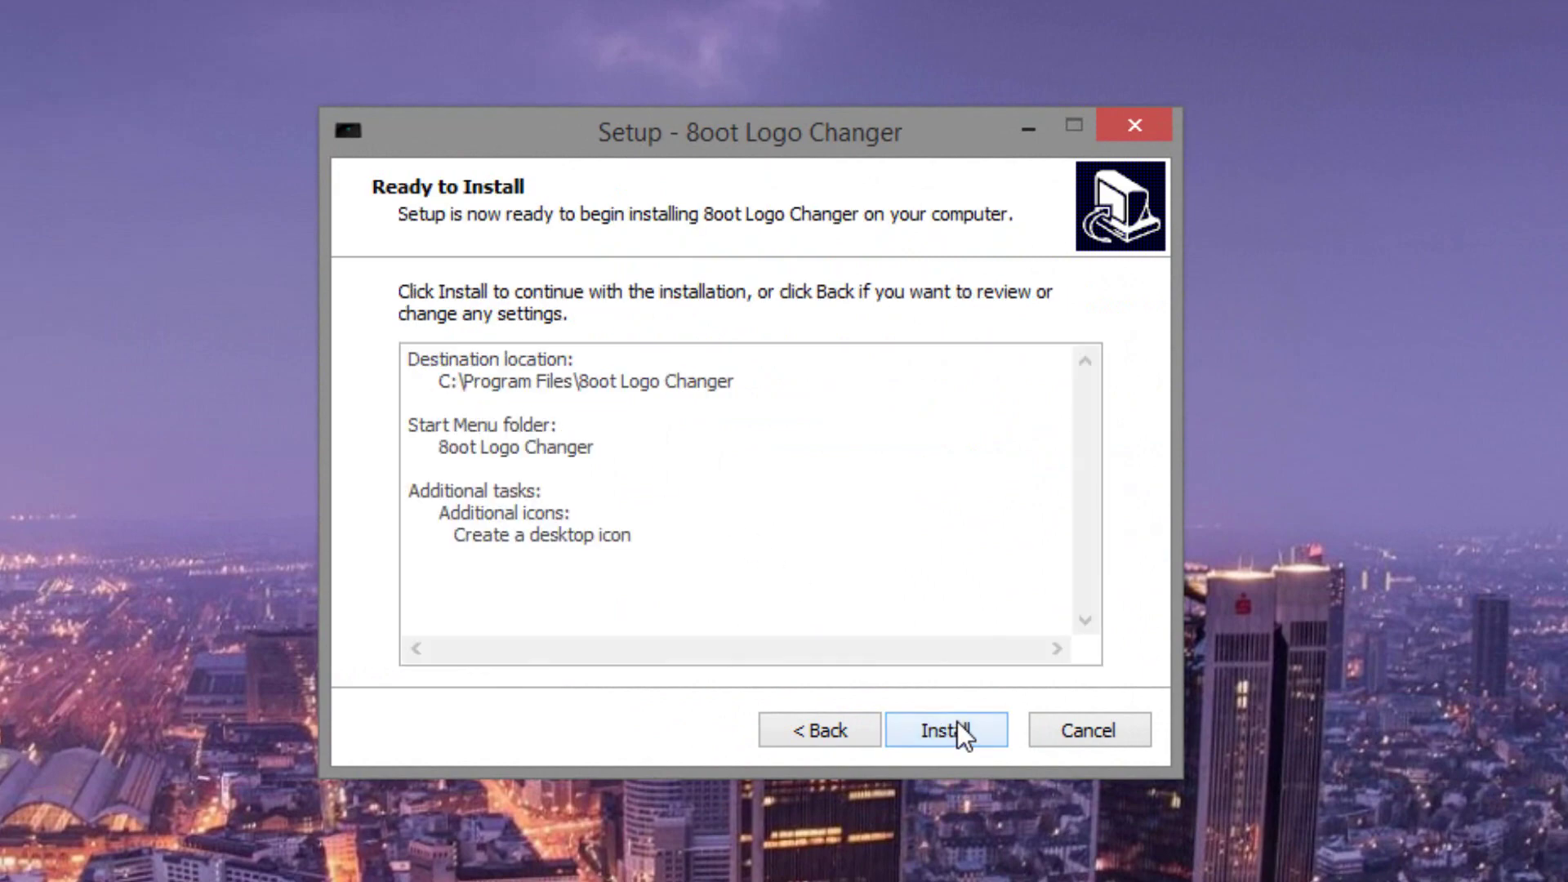
click(958, 723)
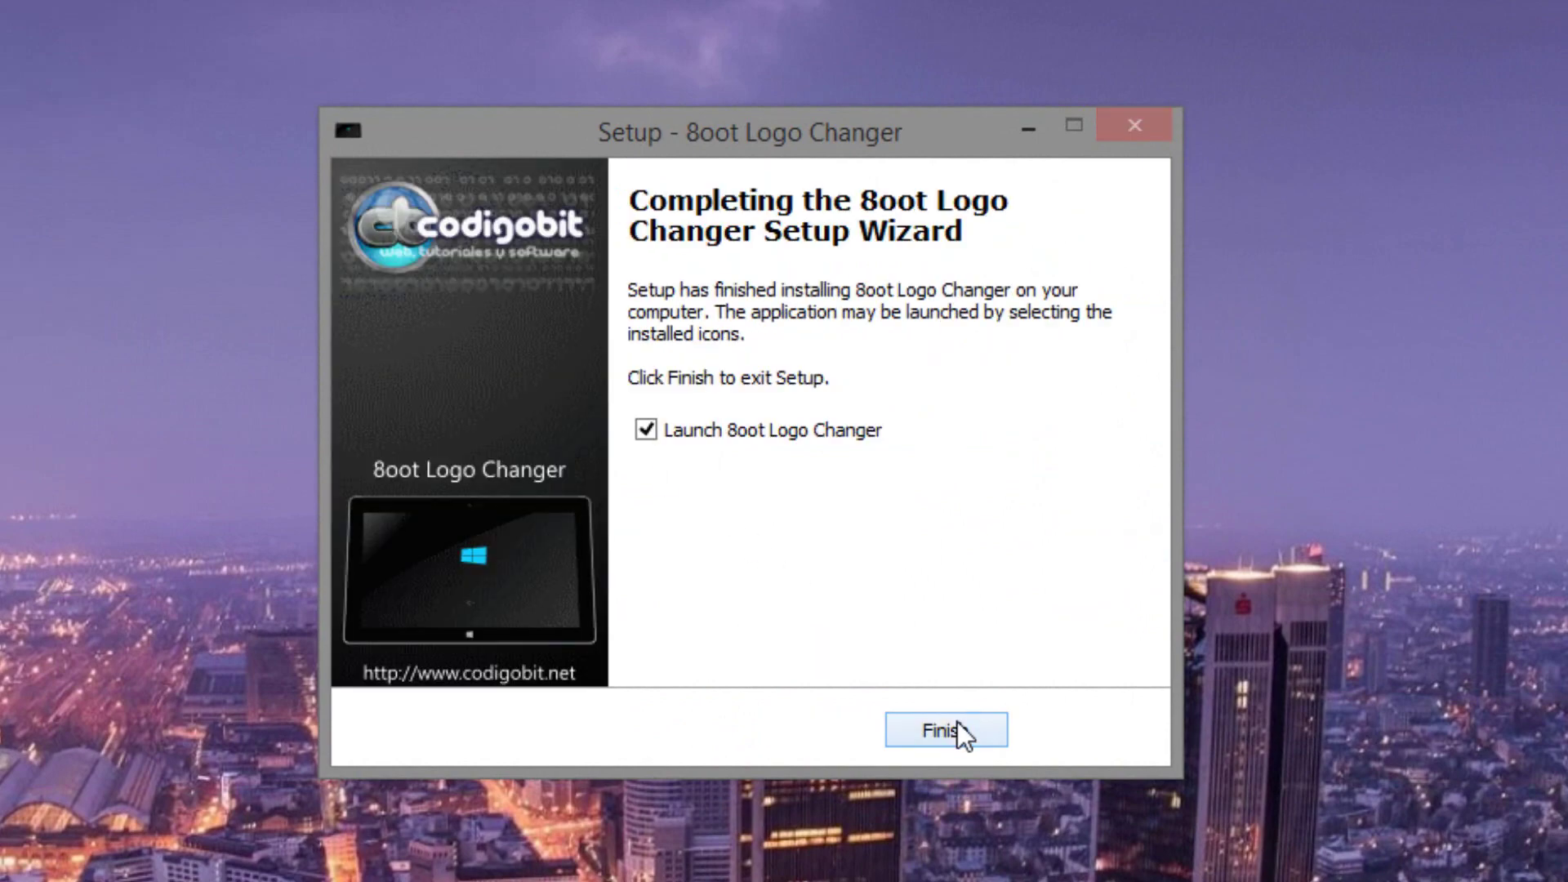
click(958, 722)
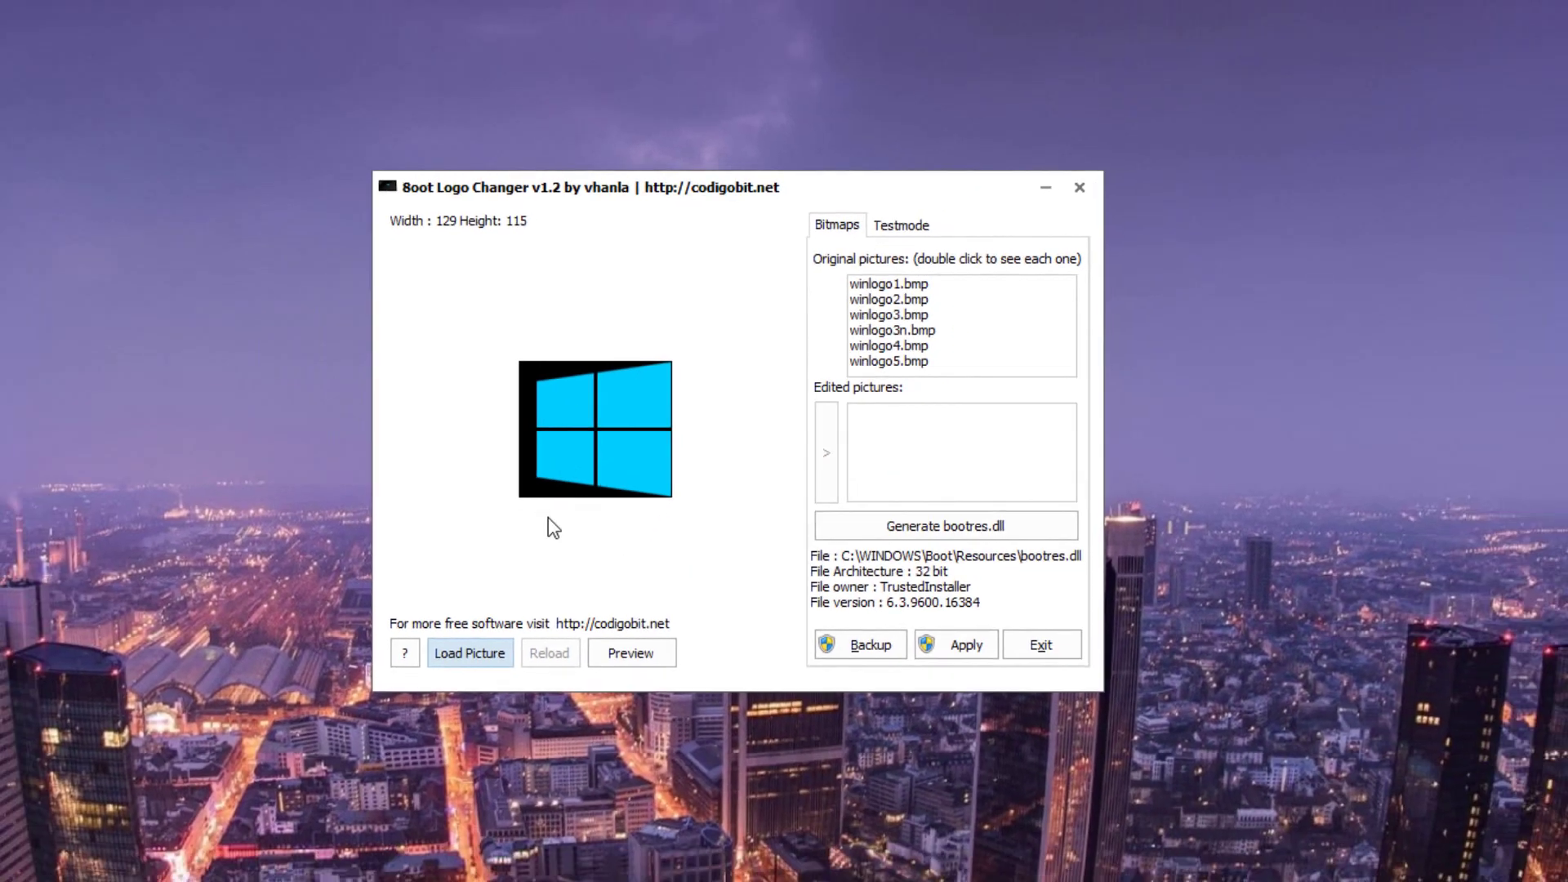
click(484, 653)
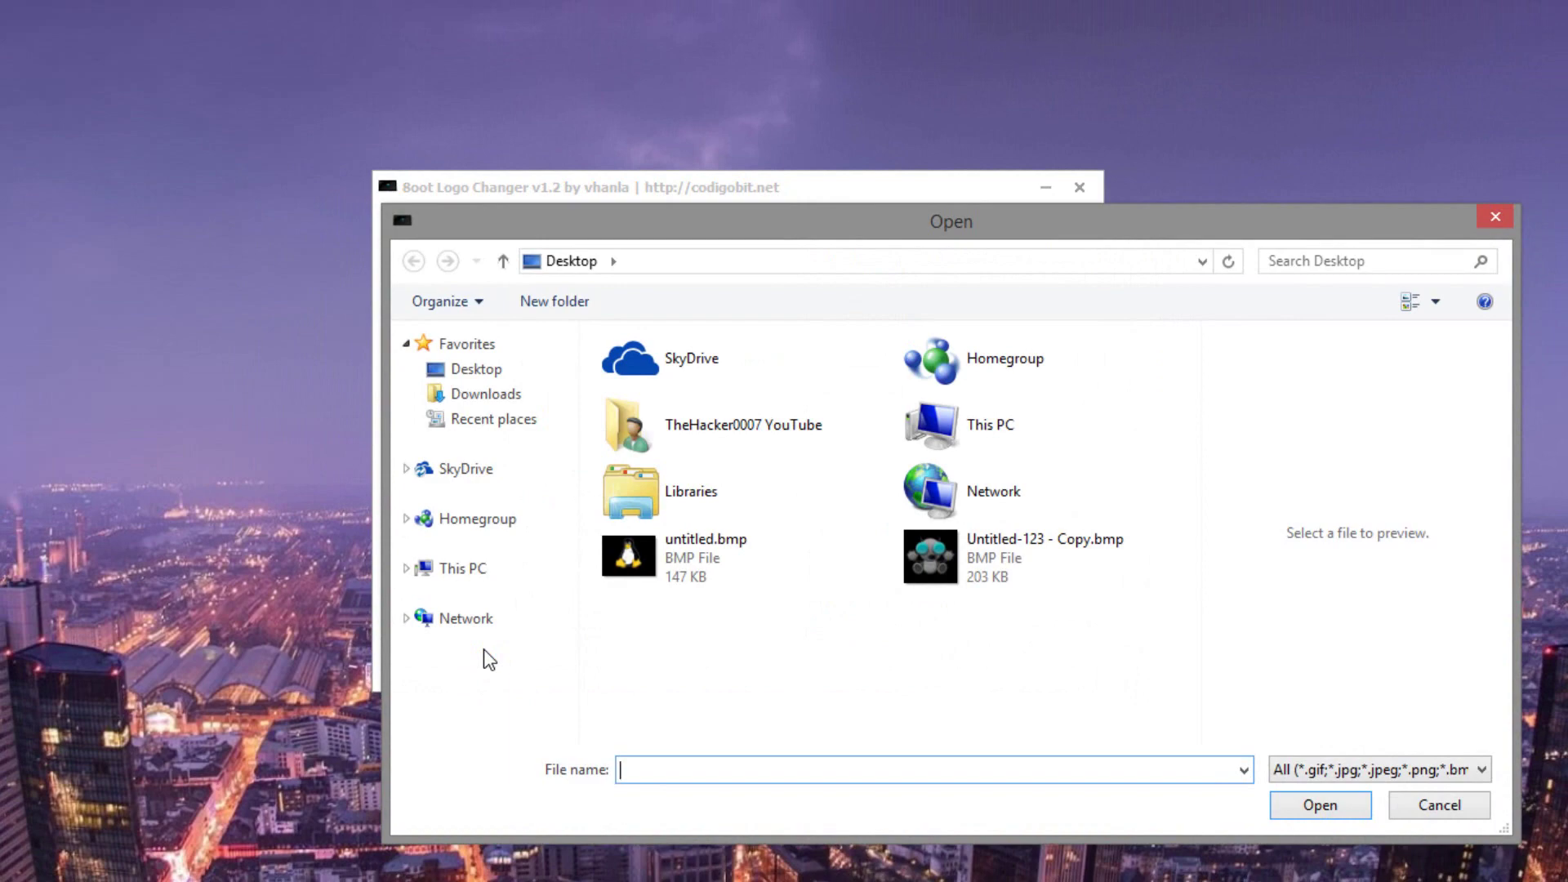
click(1064, 580)
click(1313, 809)
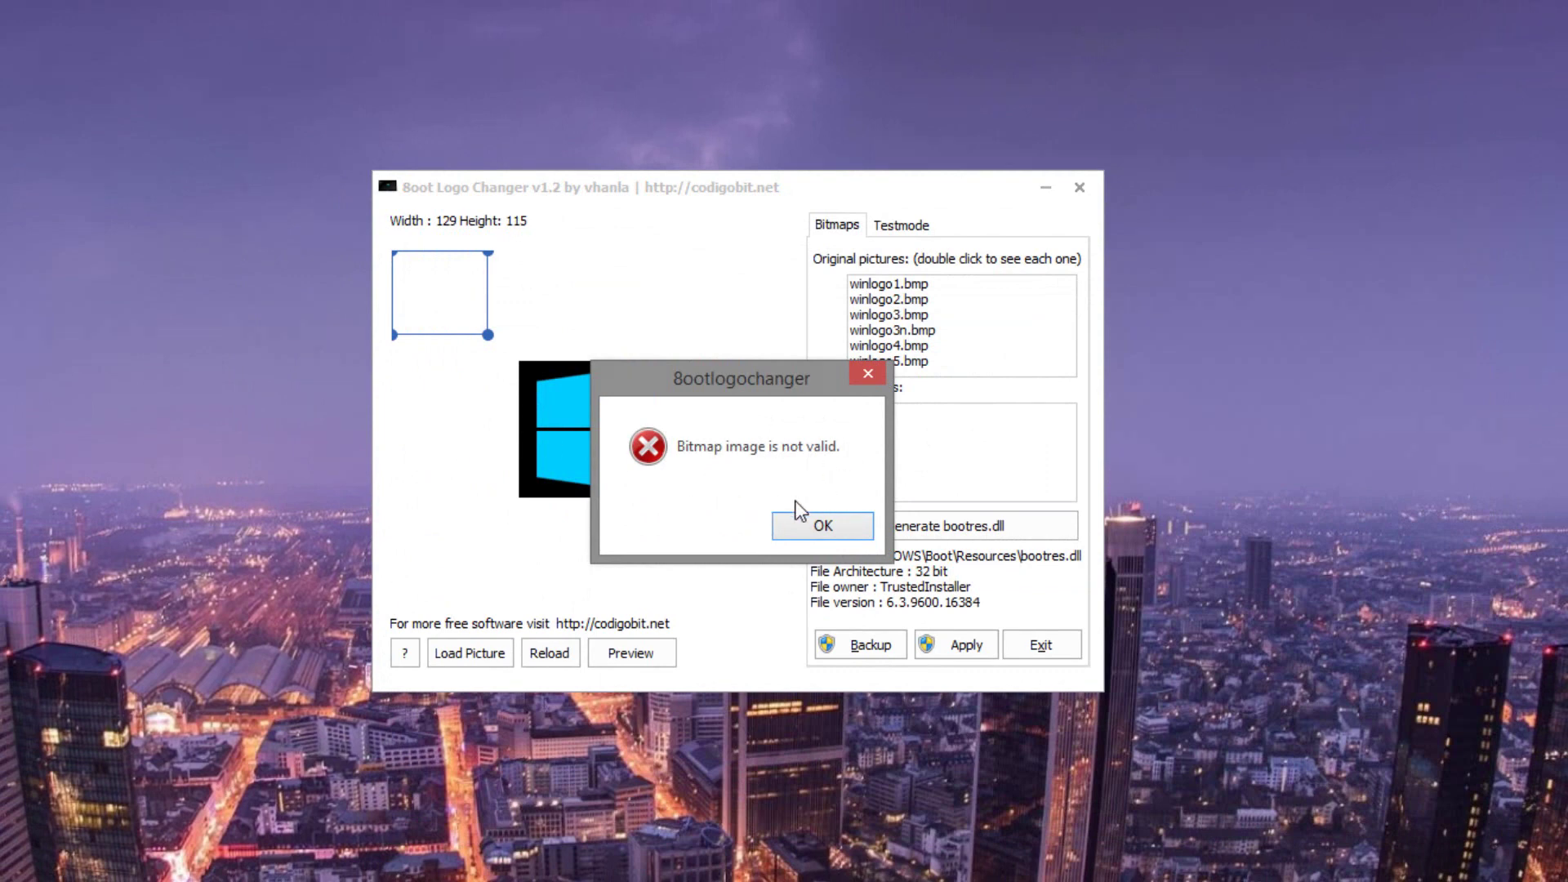
click(804, 533)
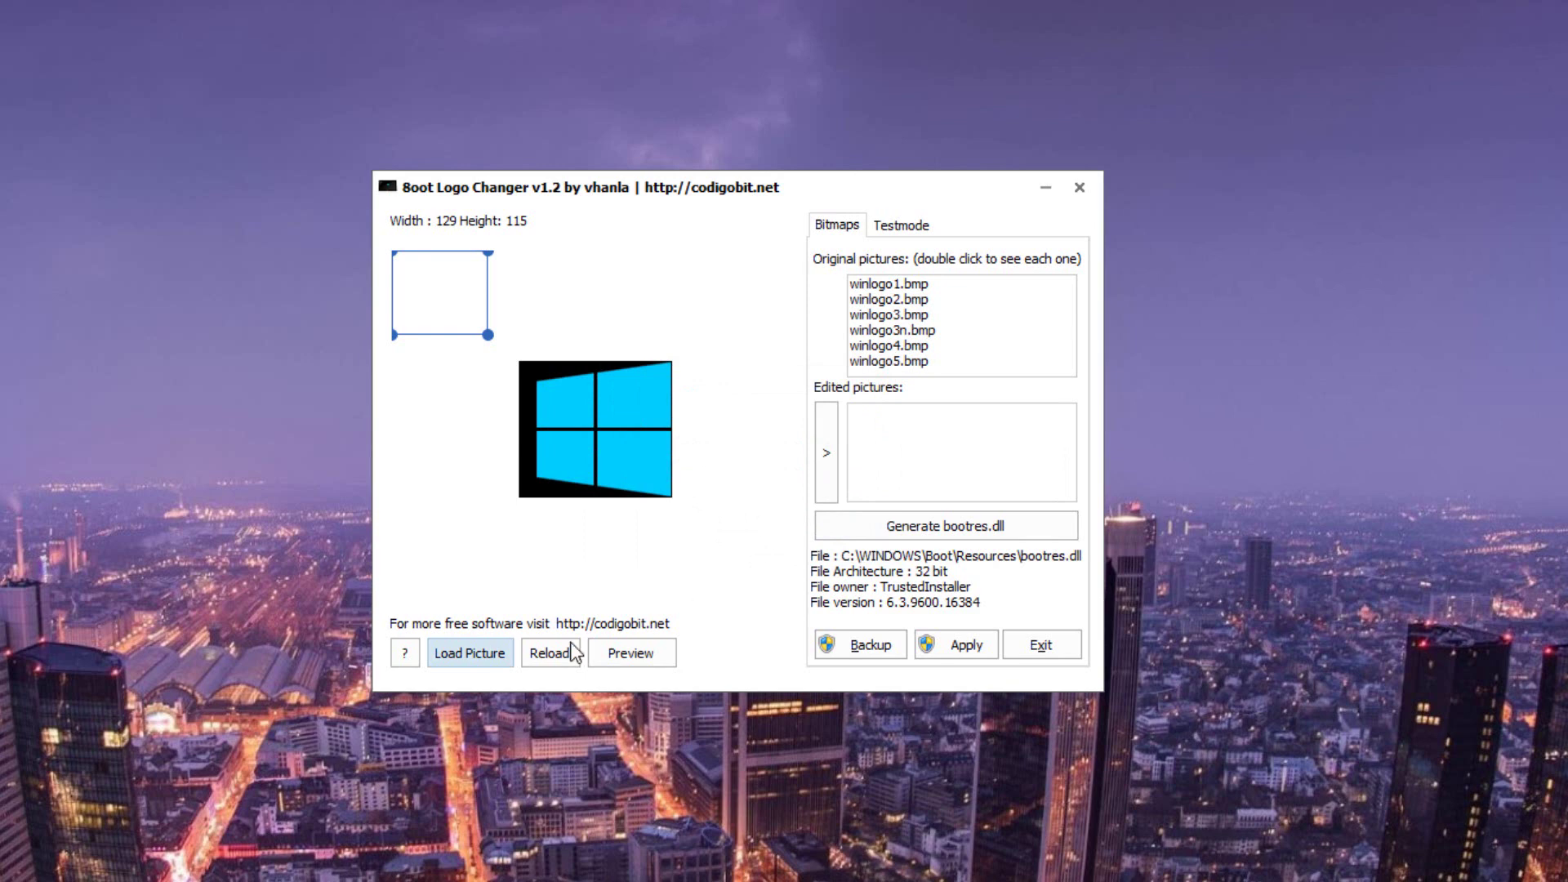
Step: Load untitled.bmp and fit the 129 × 115 logo frame over the penguin, aligned to its top
click(459, 660)
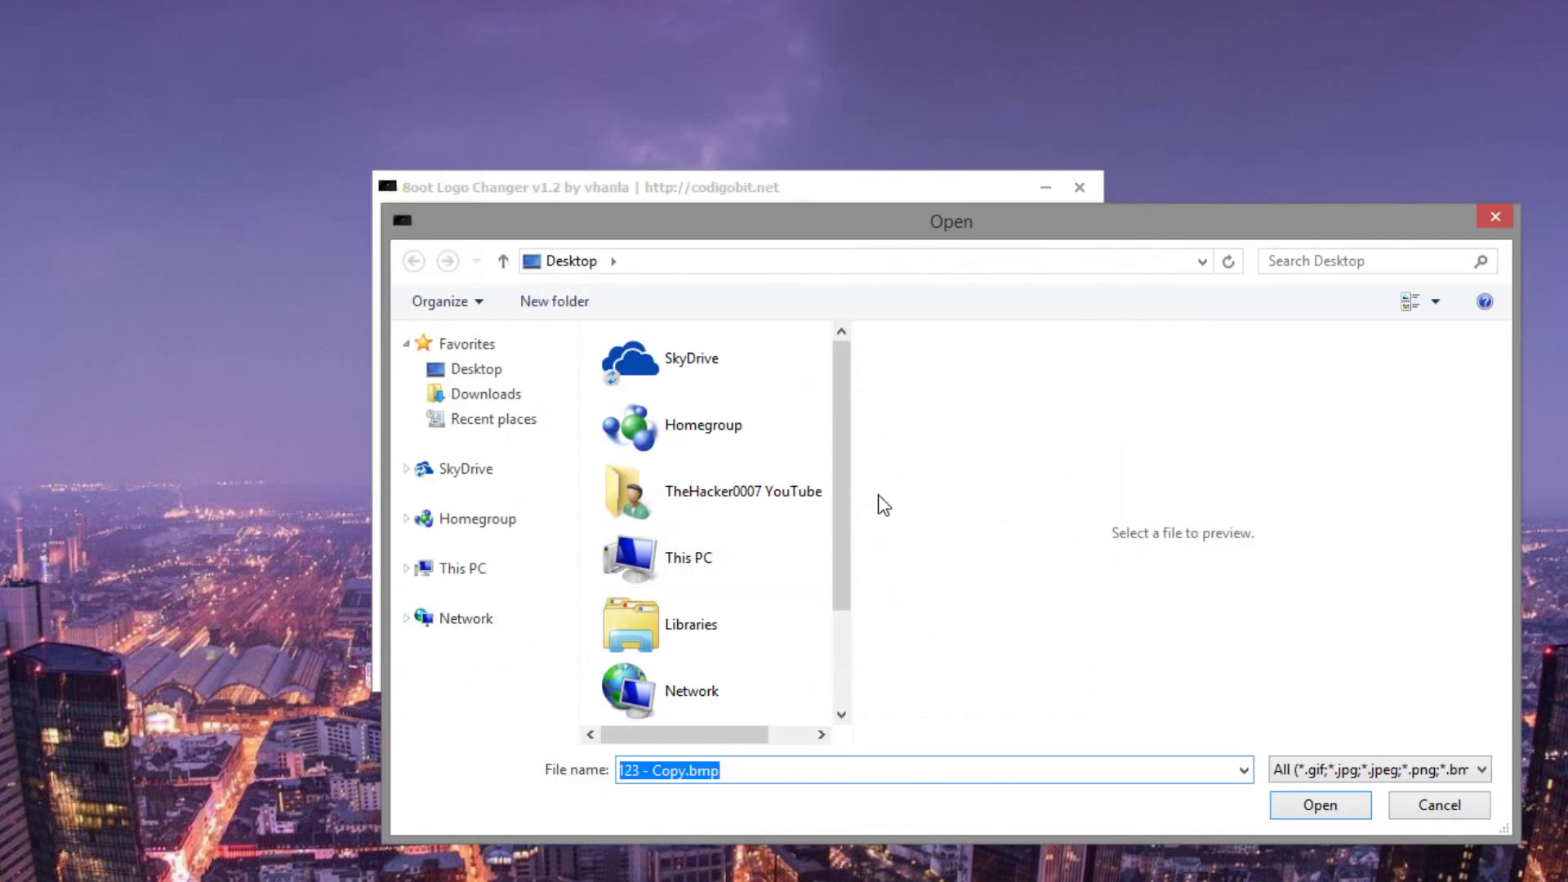
drag(847, 433, 854, 499)
click(698, 619)
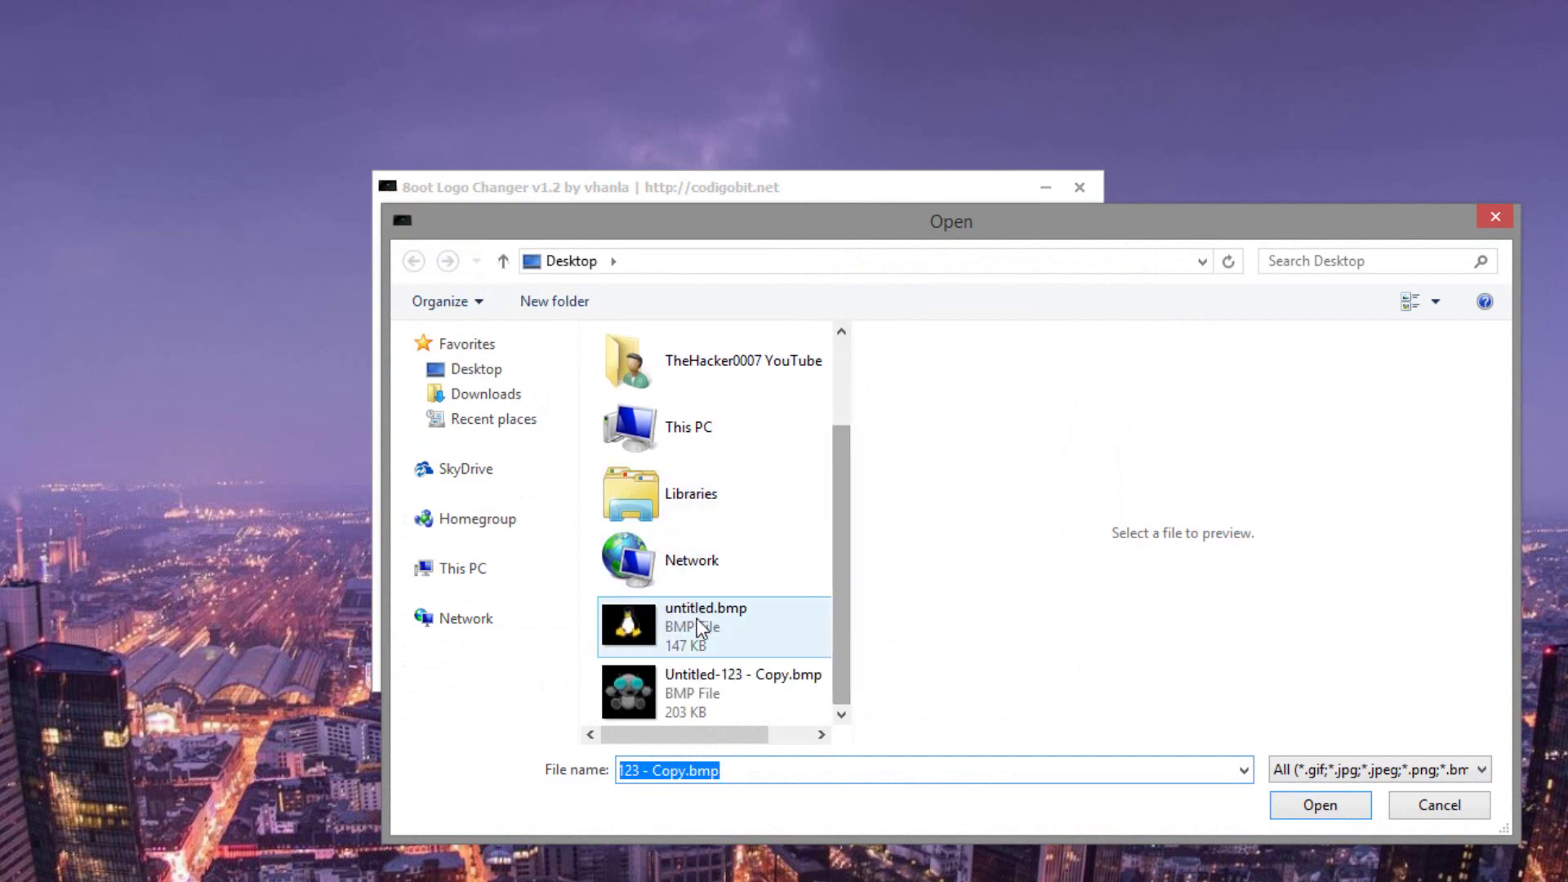
click(1351, 802)
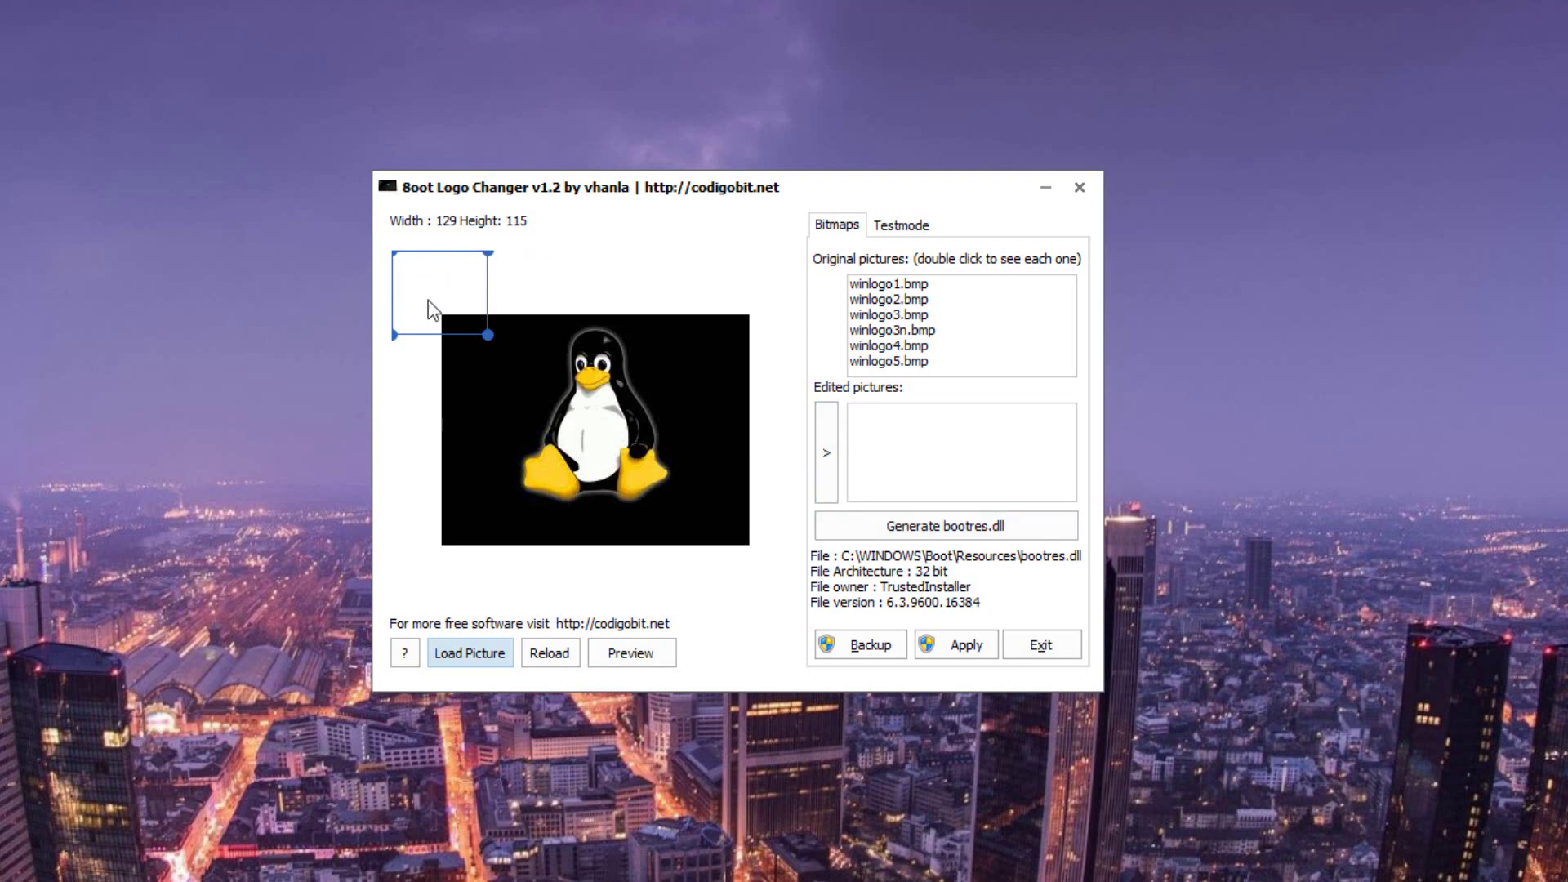
drag(456, 295, 715, 522)
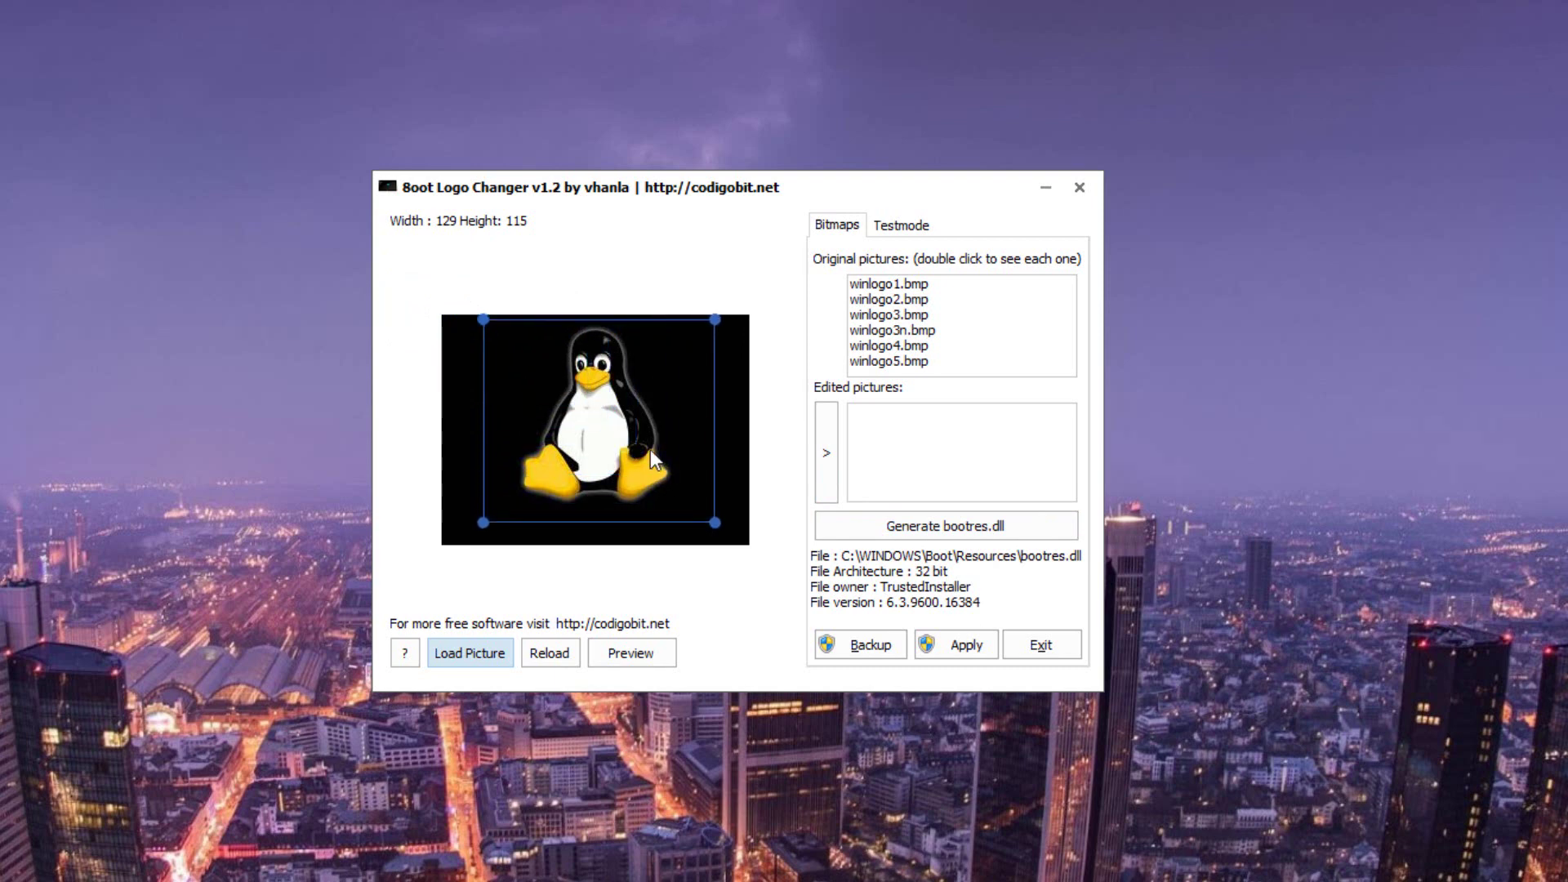
drag(651, 449, 648, 443)
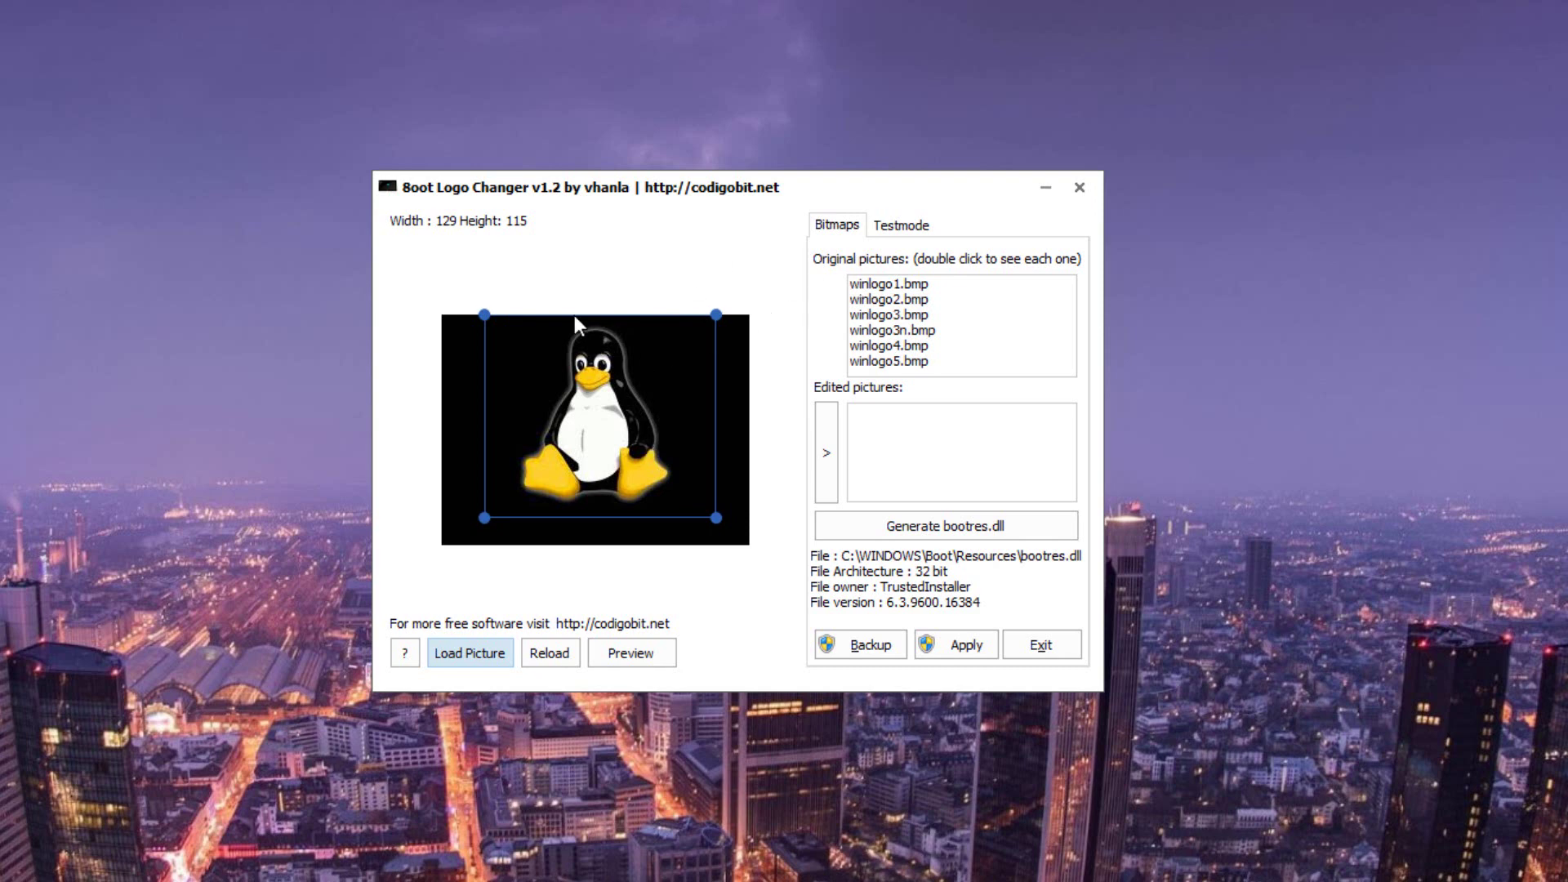
Step: Generate the boot bitmaps from the cropped penguin and preview the edited winlogo1.bmp
click(833, 455)
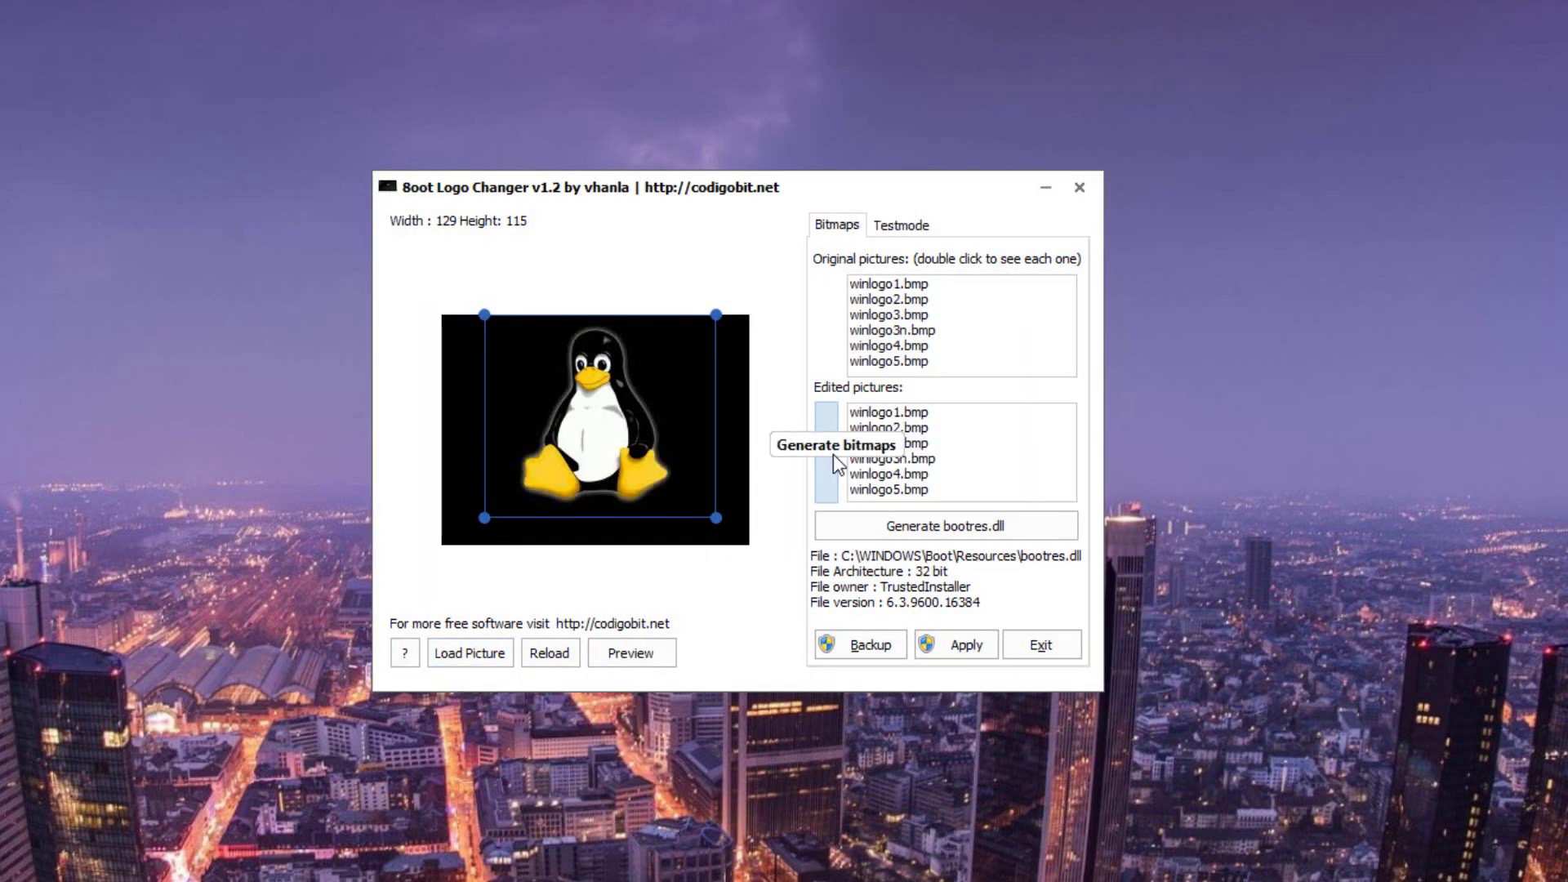
click(908, 411)
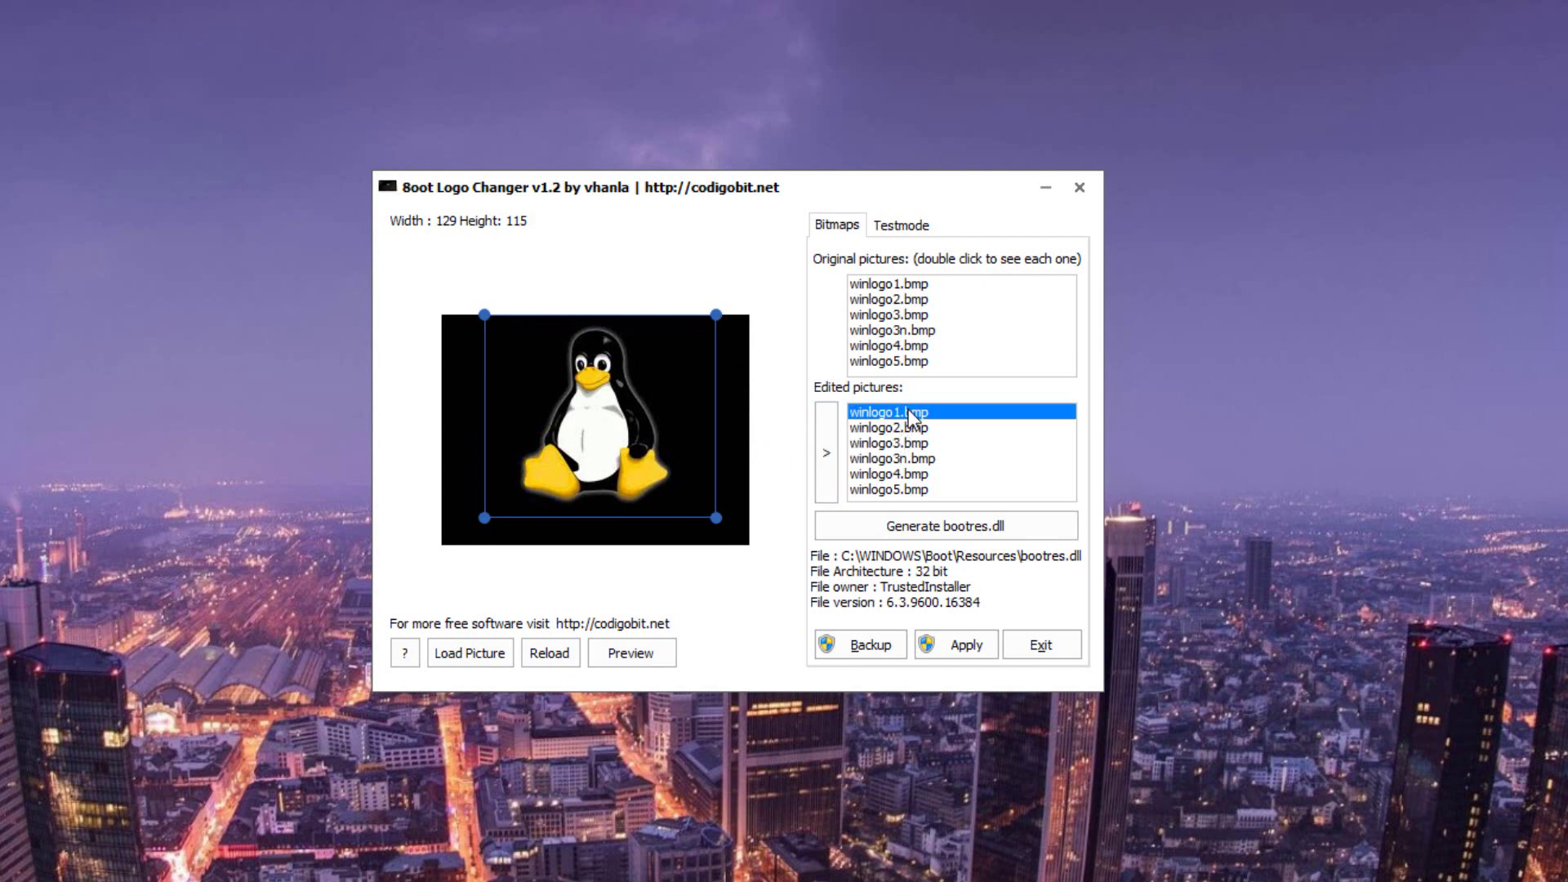
double_click(908, 411)
Step: Preview edited winlogo2, winlogo3, winlogo3n, winlogo4 and winlogo5, then return to winlogo1
click(920, 432)
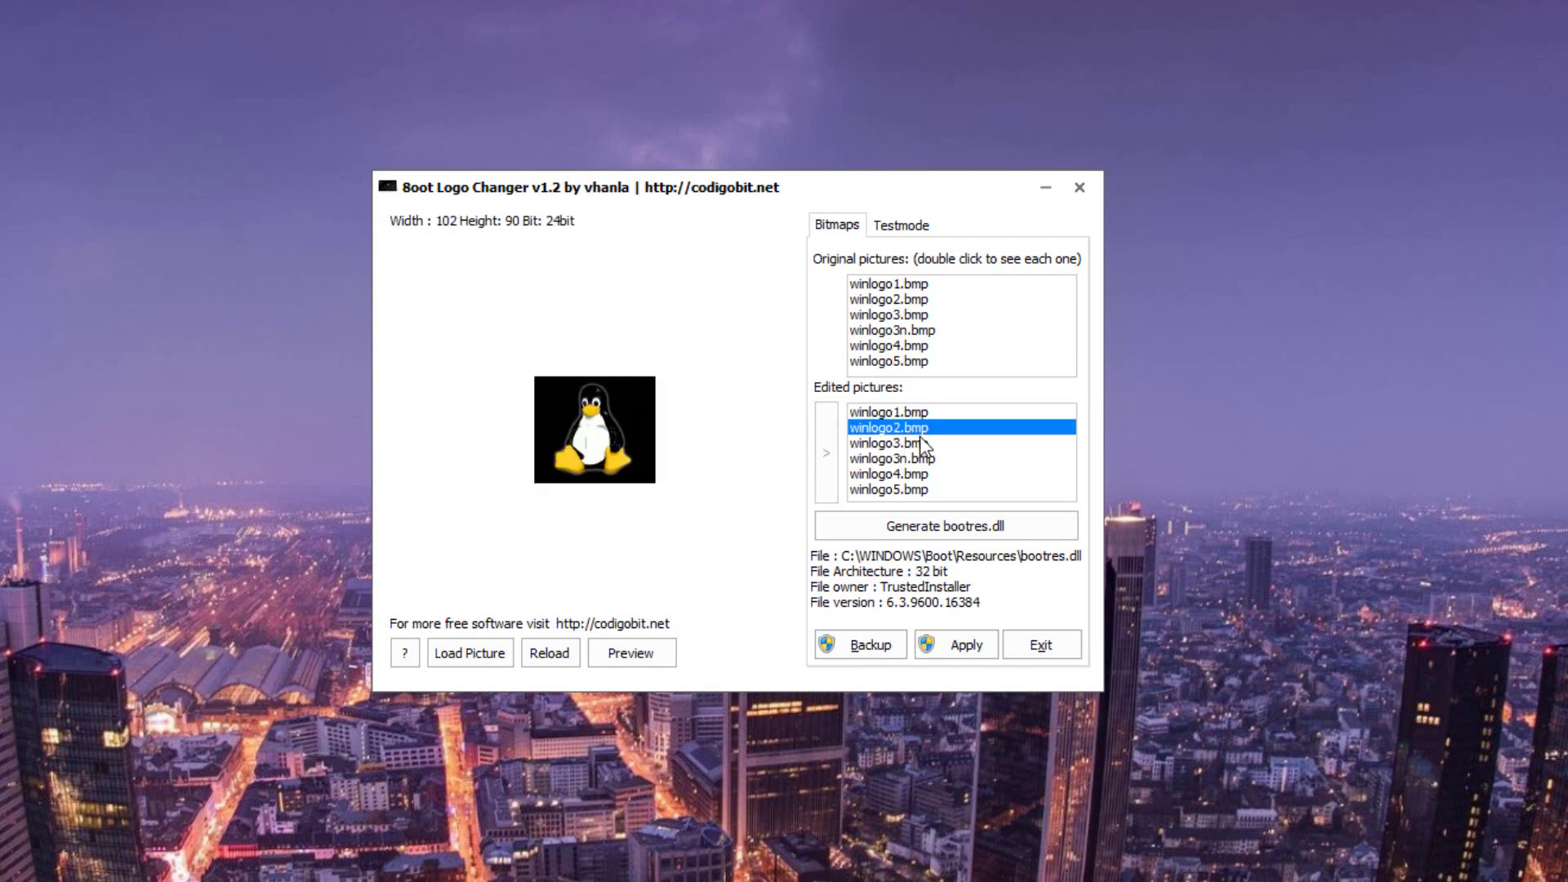
click(919, 440)
click(928, 458)
click(937, 473)
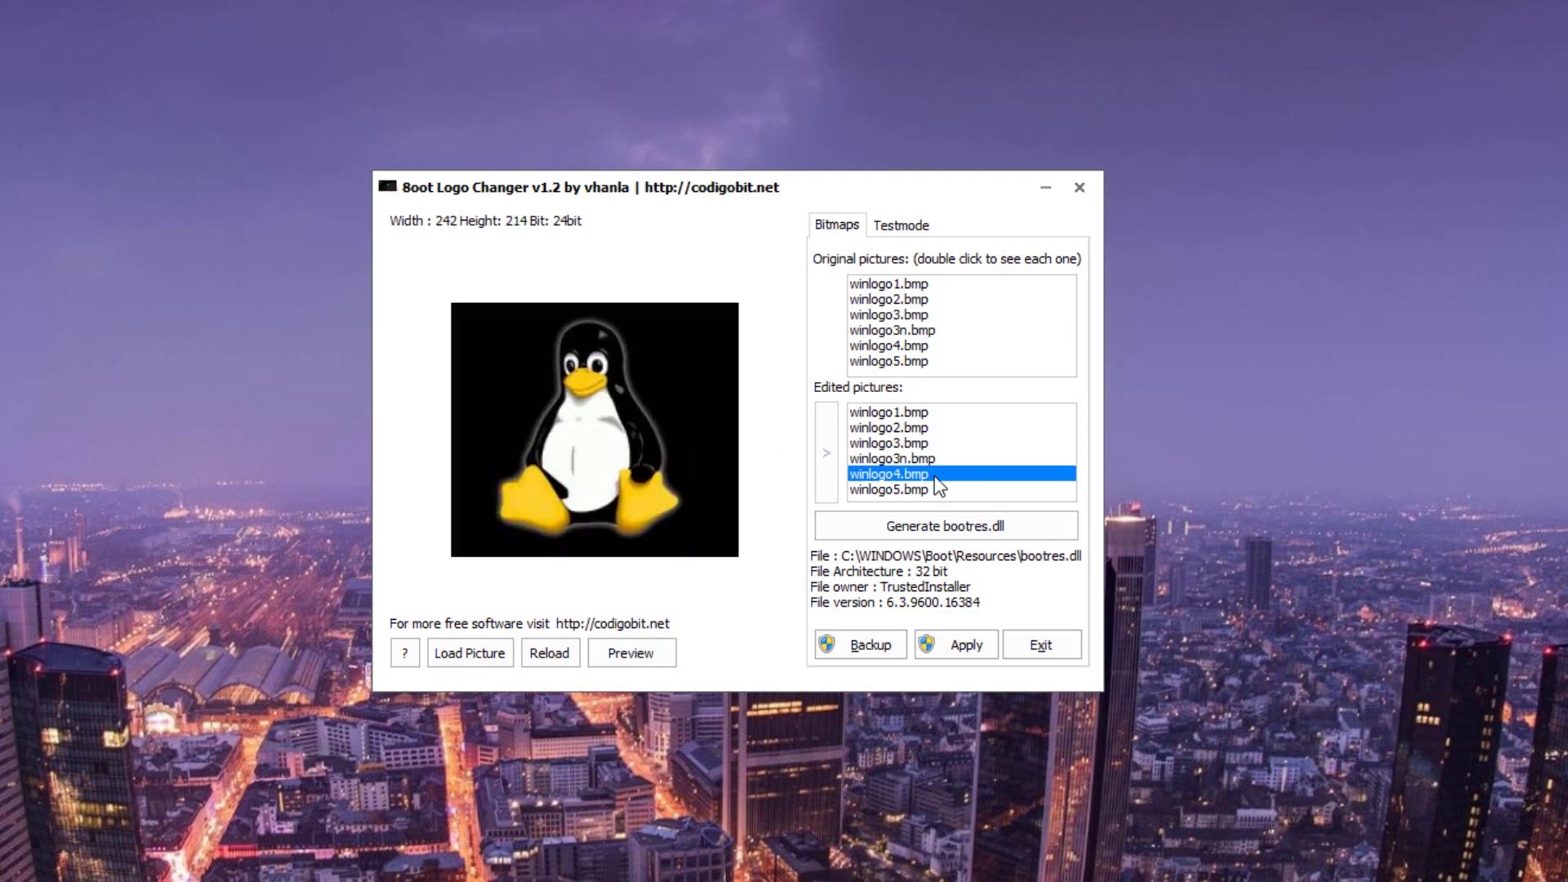
click(938, 488)
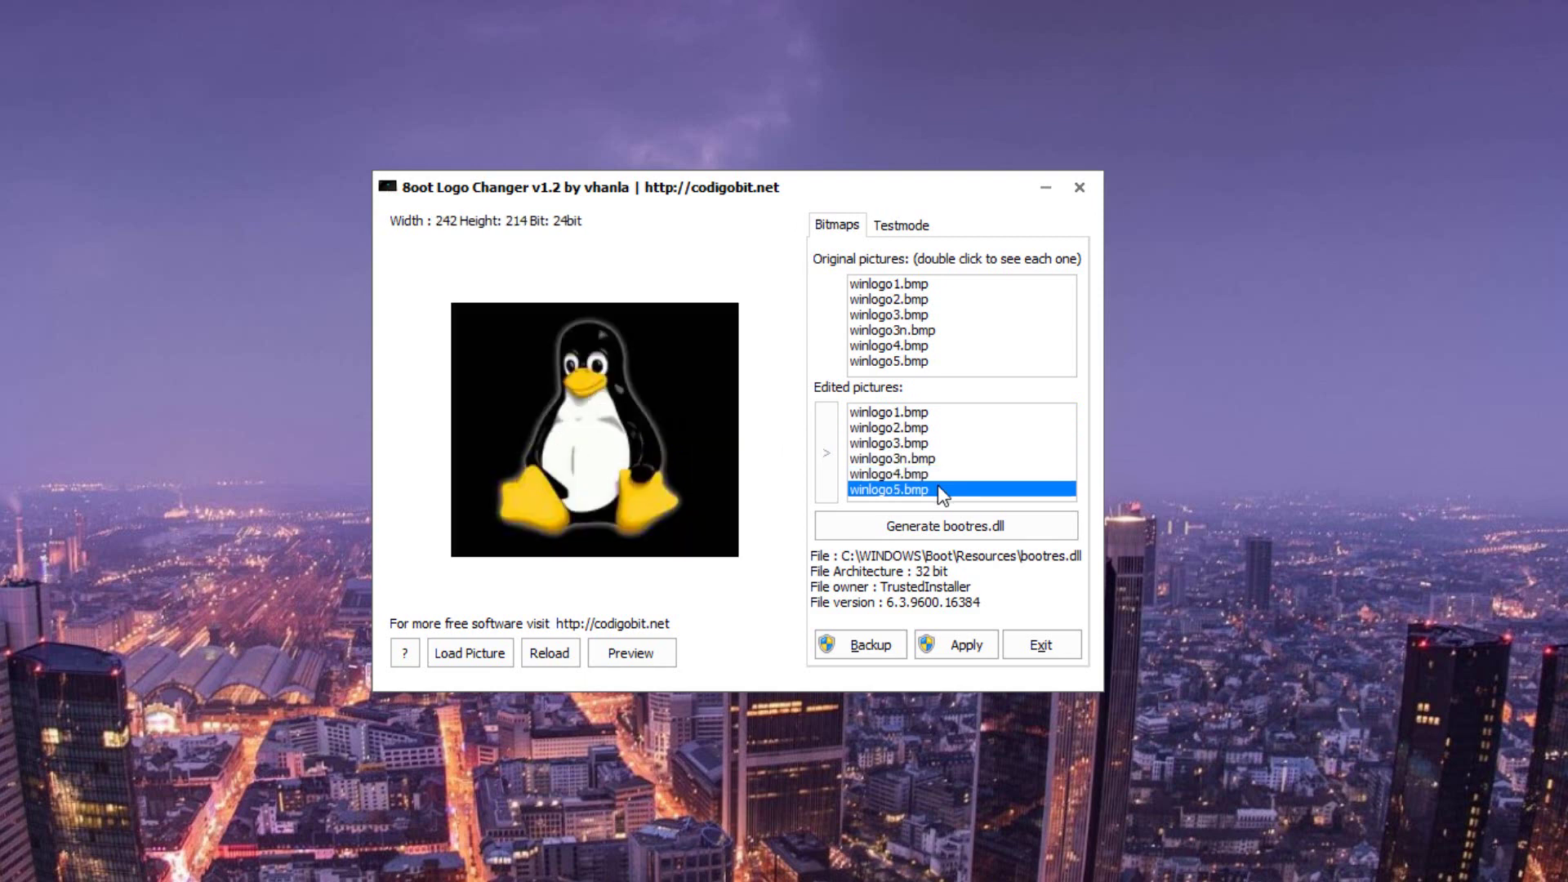
click(938, 413)
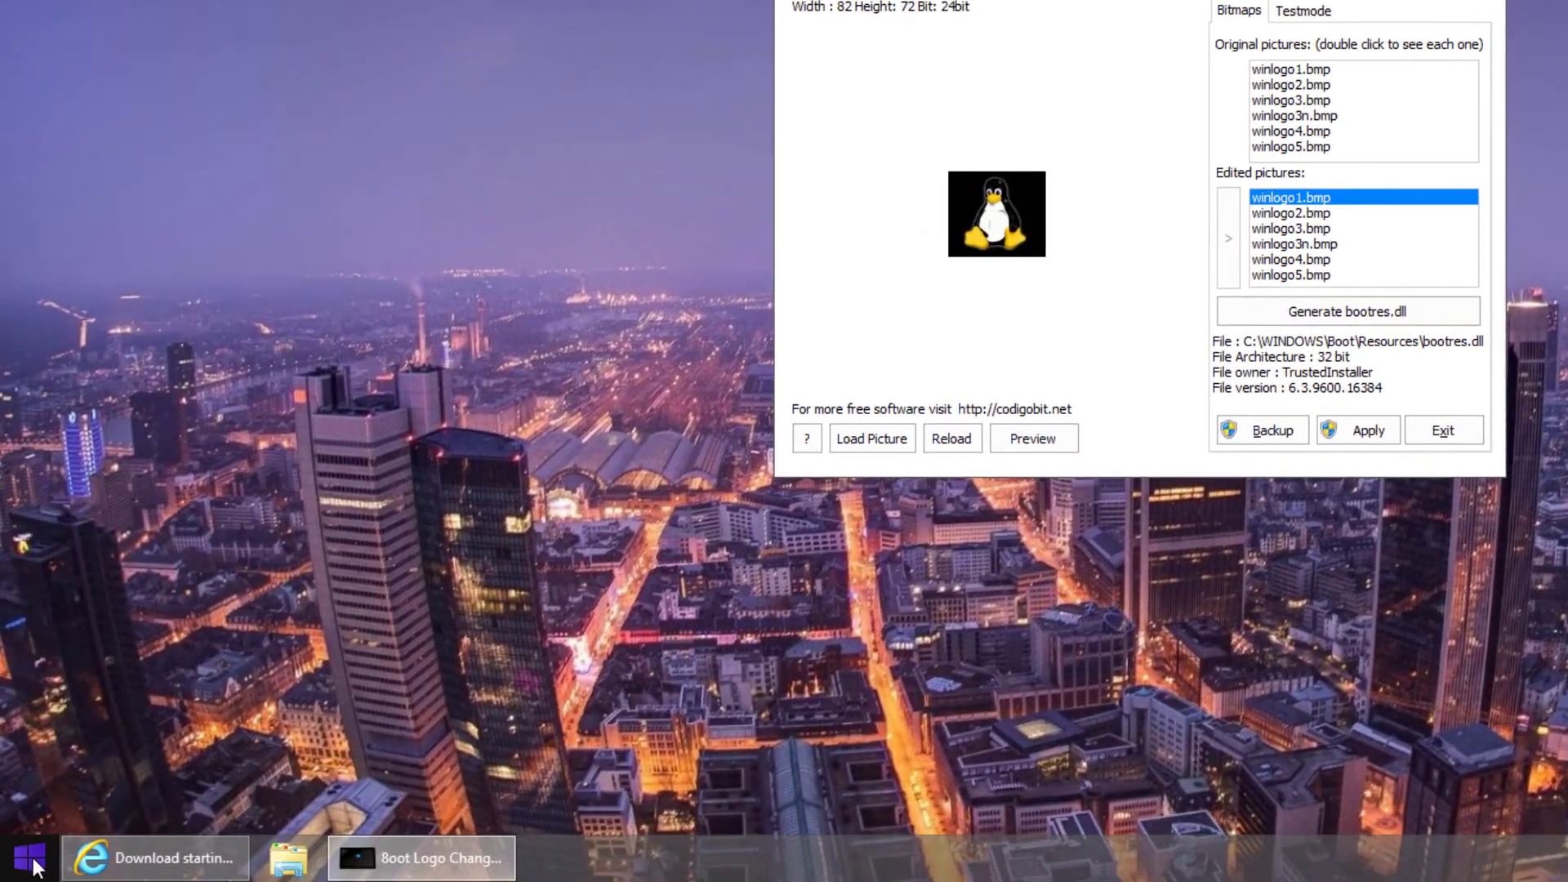
click(34, 862)
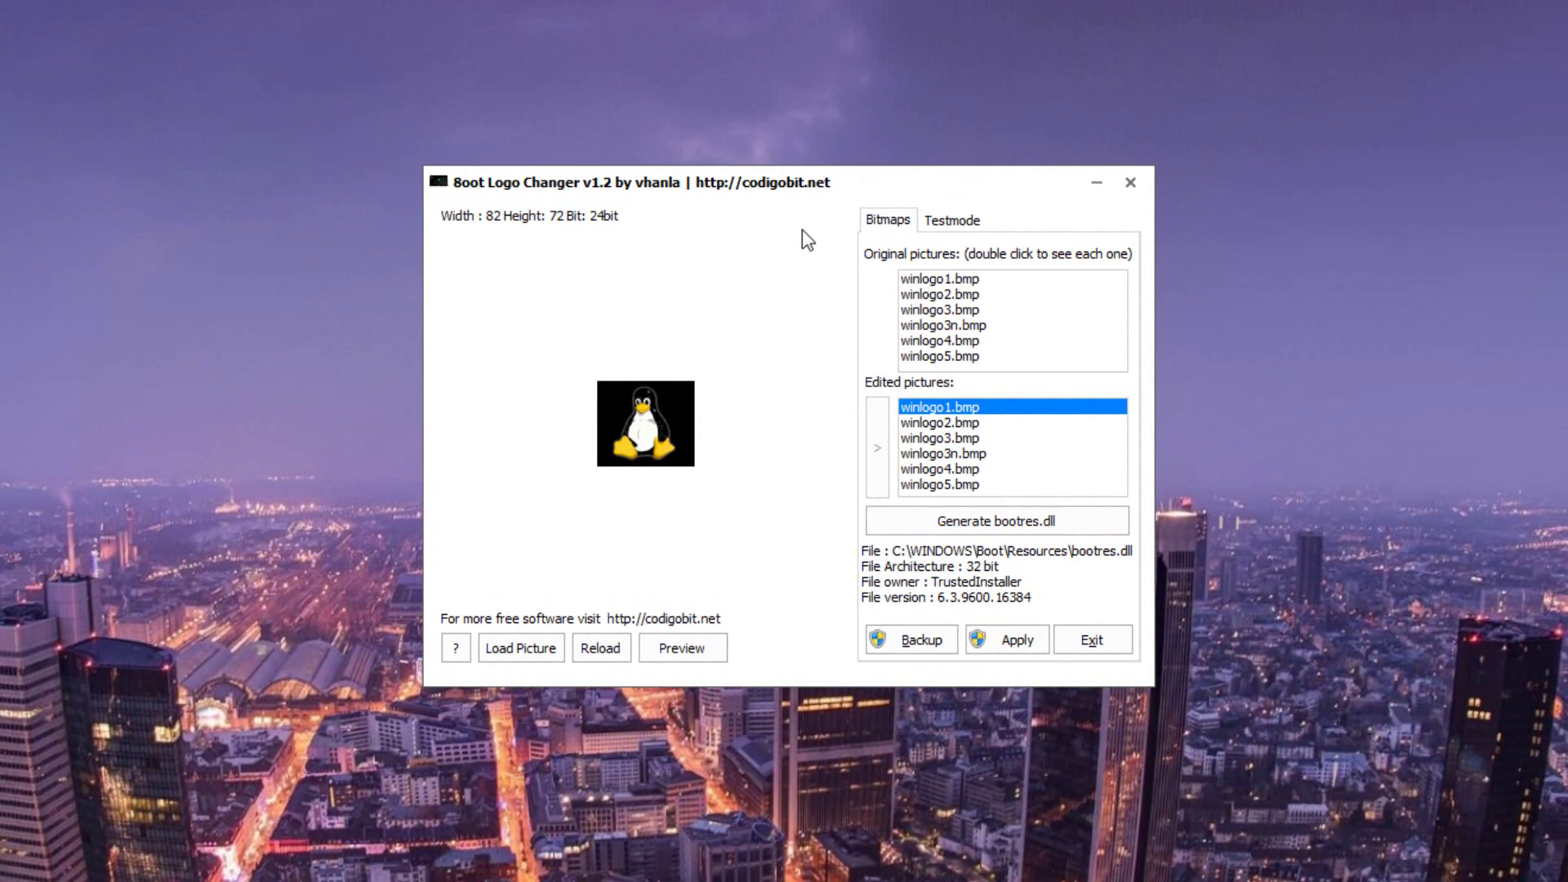
Step: Turn Windows testsigning mode ON, approving the boot configuration change, then return to the bitmap lists
click(958, 218)
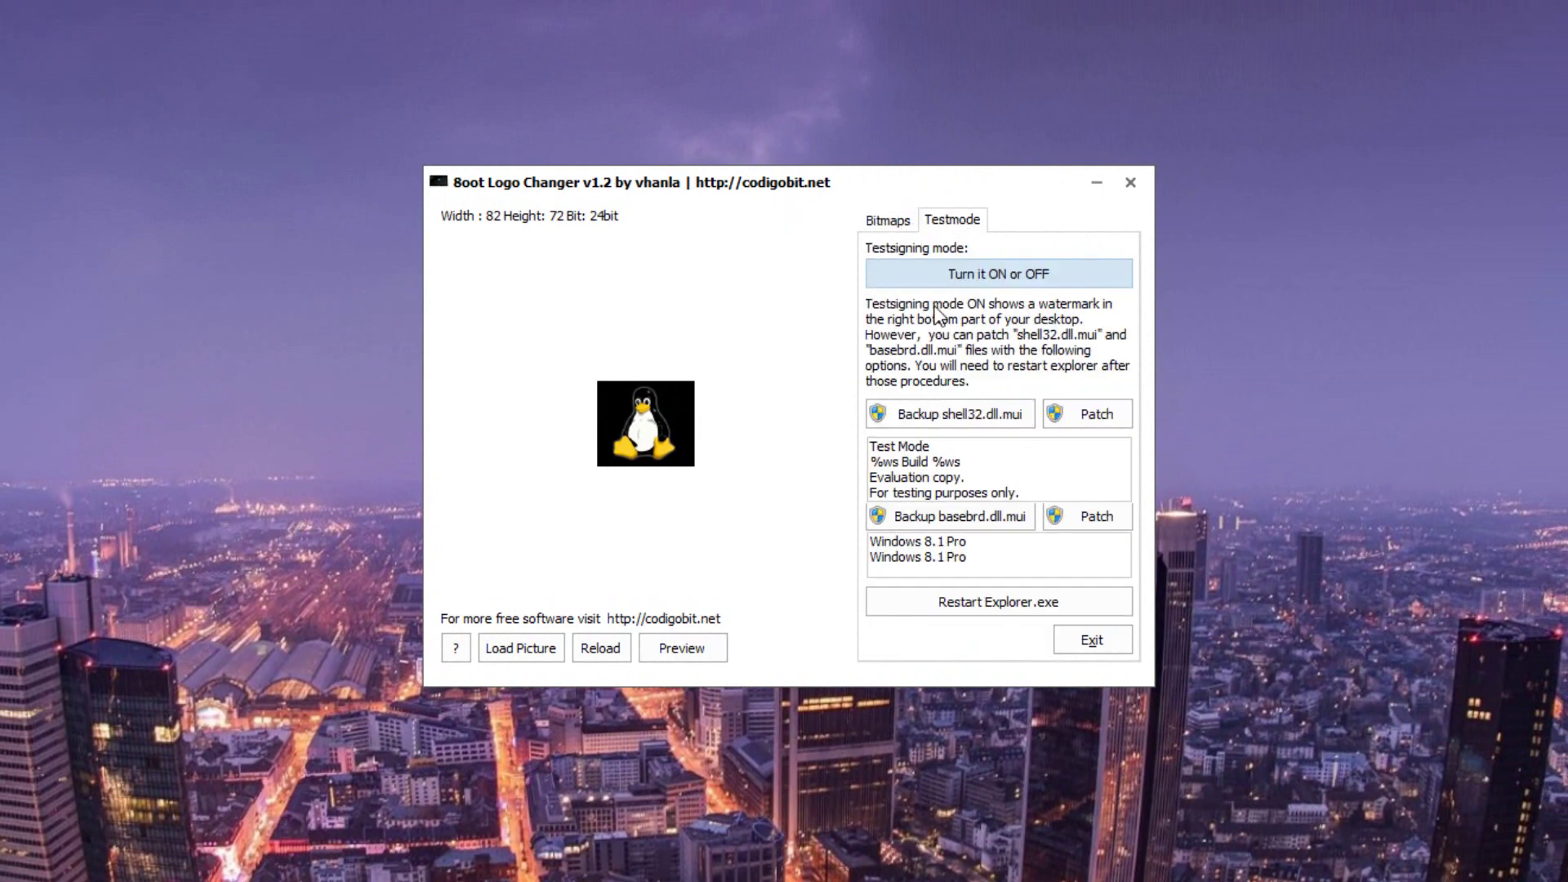
click(950, 278)
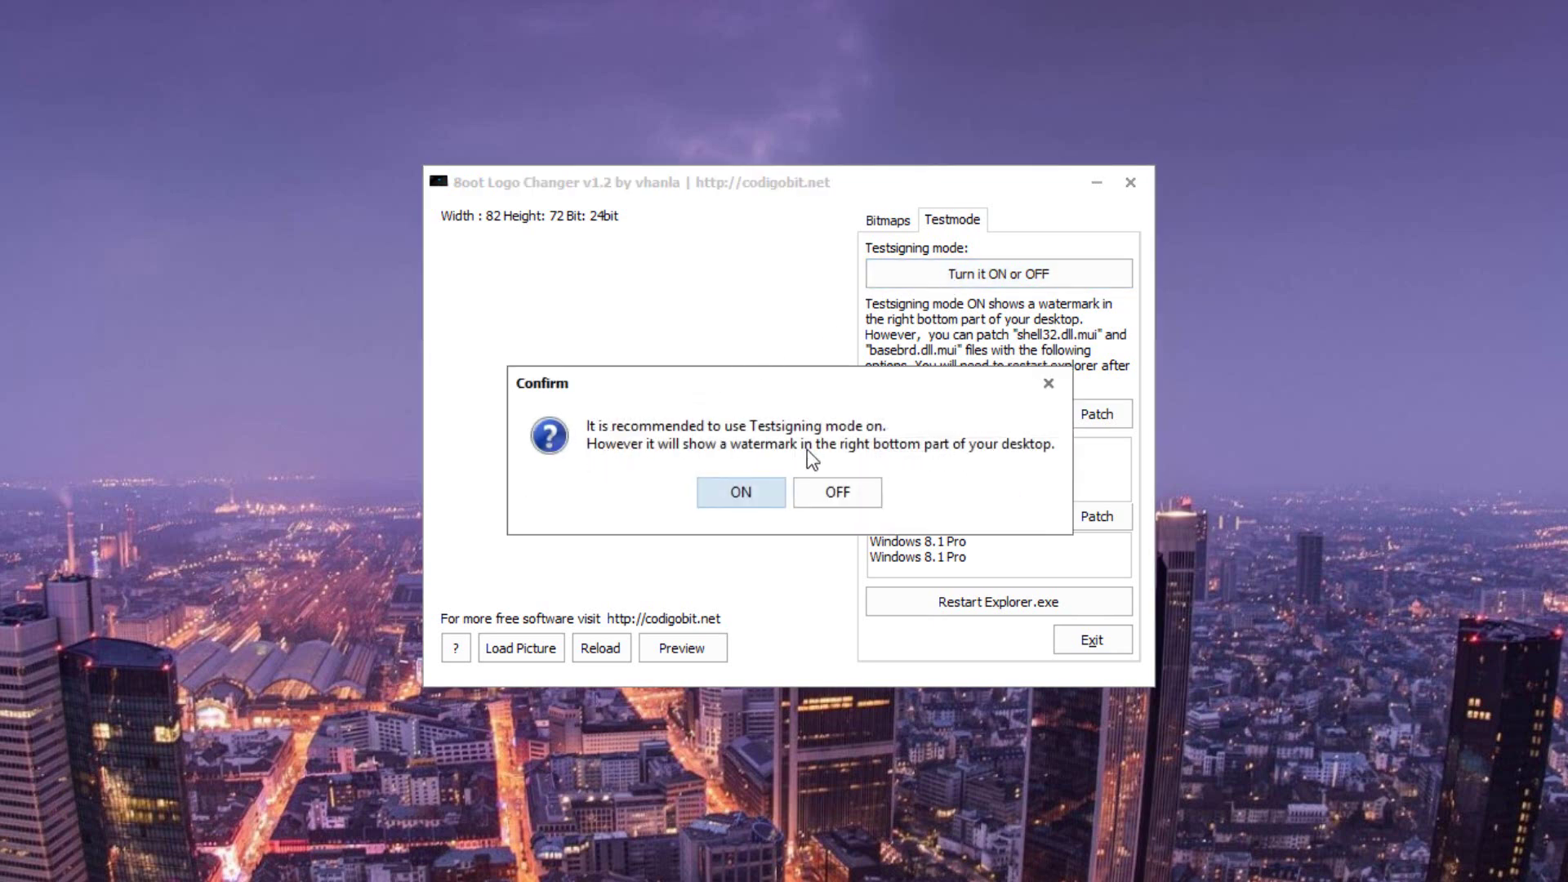
click(738, 491)
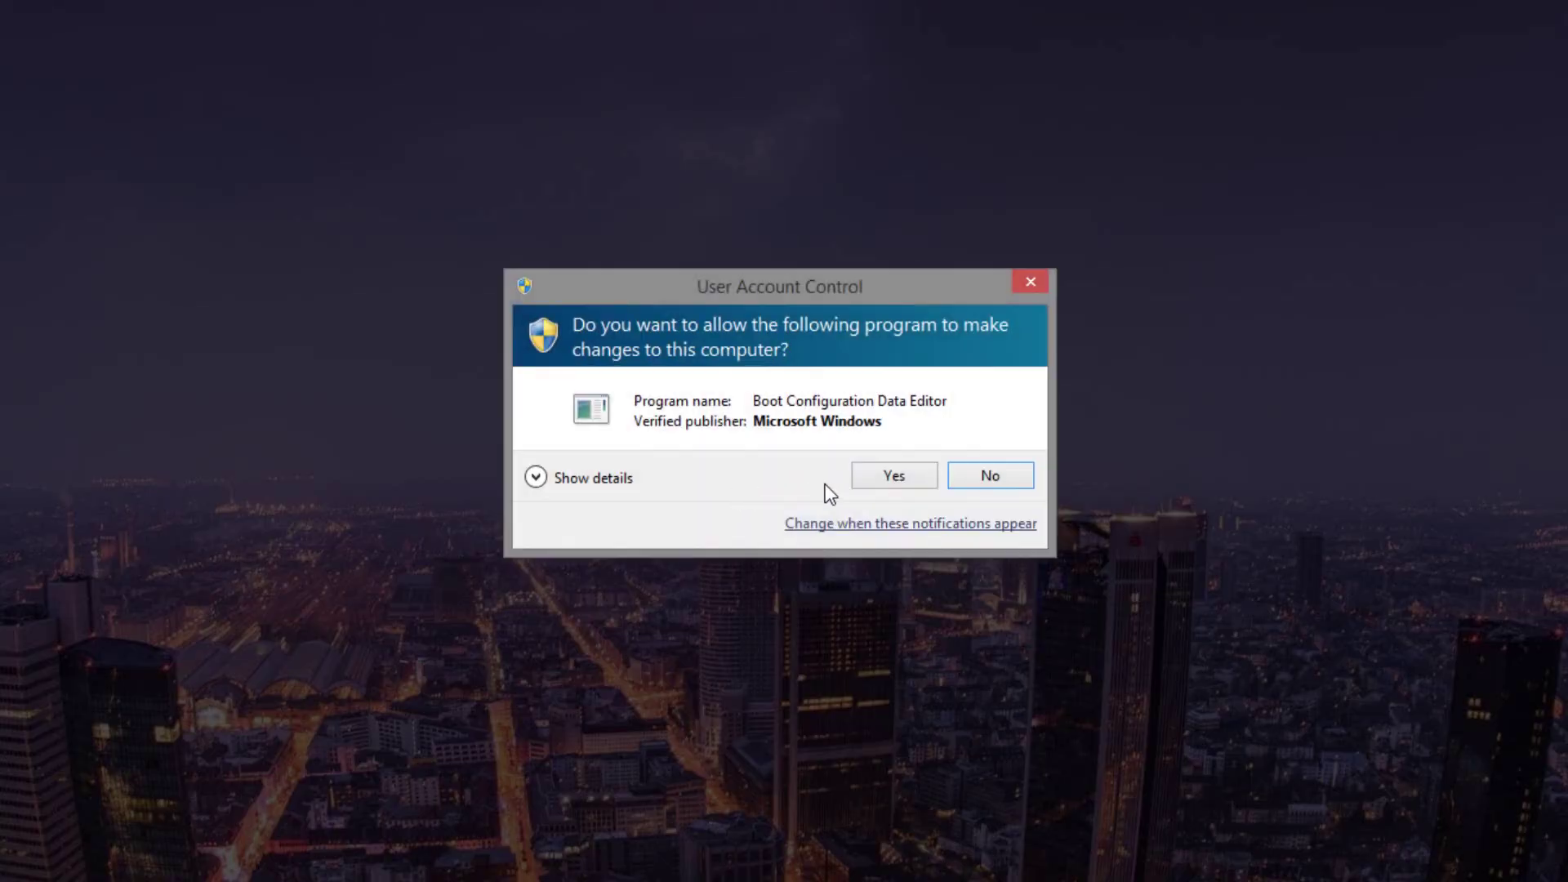
click(892, 475)
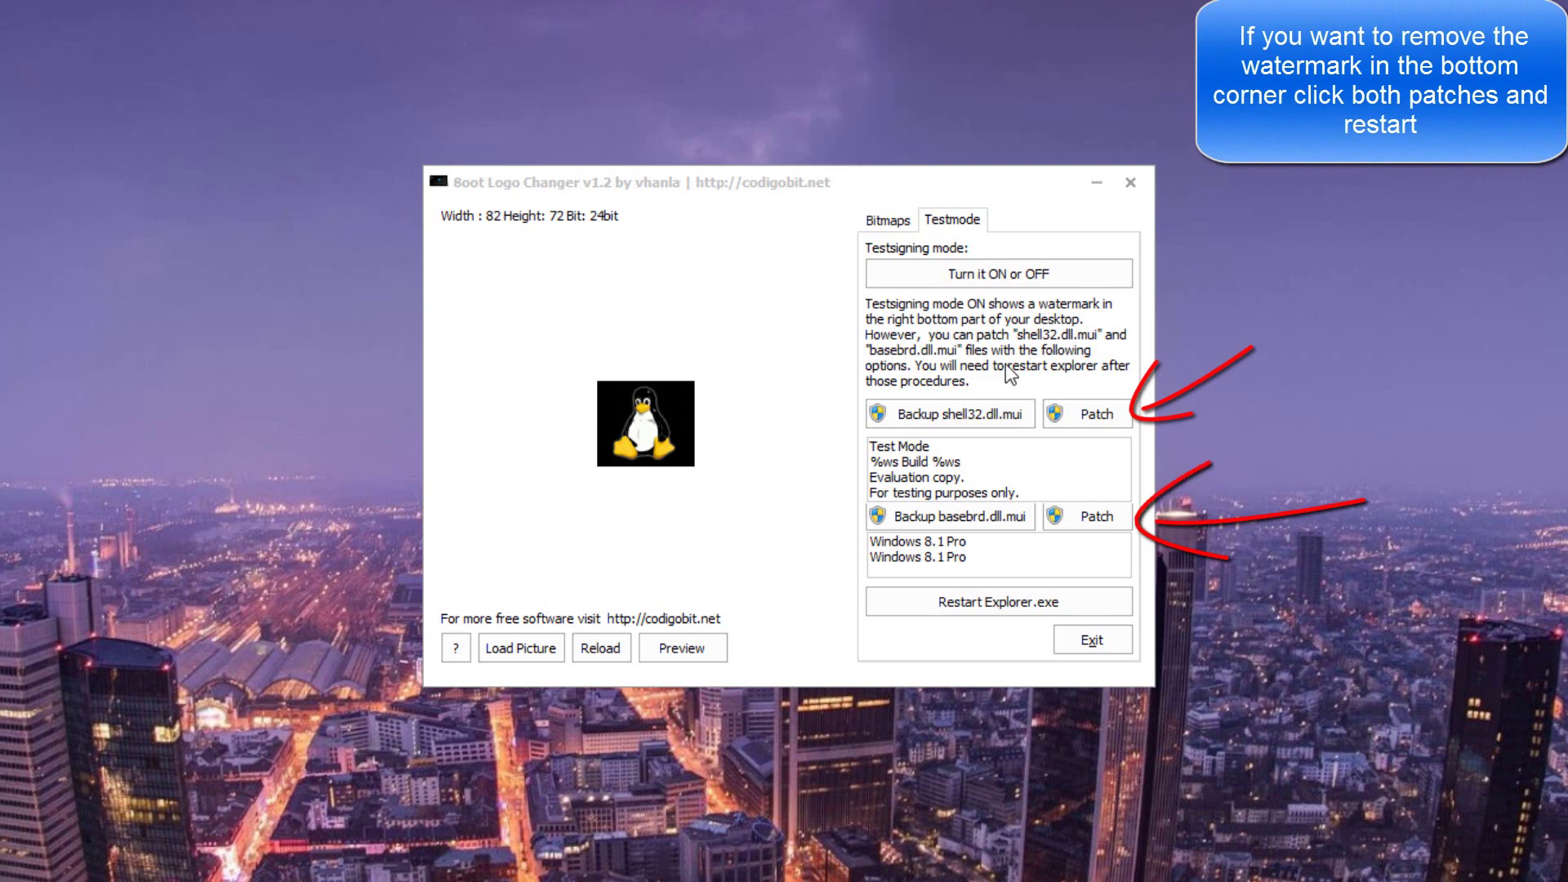
click(886, 215)
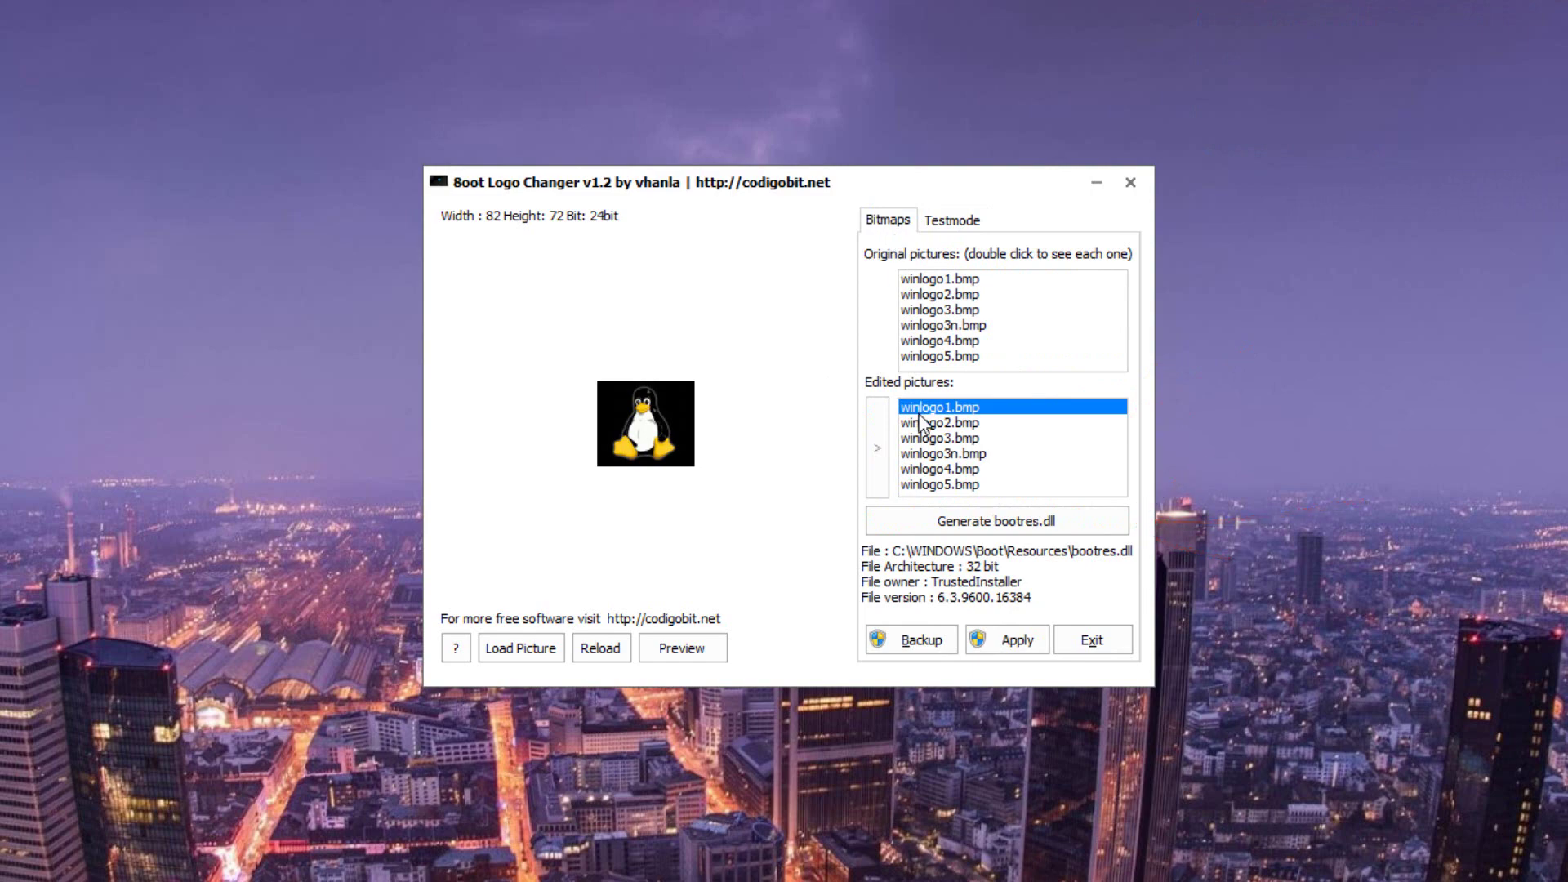
Step: Back up the original bootres.dll, then generate the penguin bootres.dll, trusting the Codigobit certificate
click(916, 635)
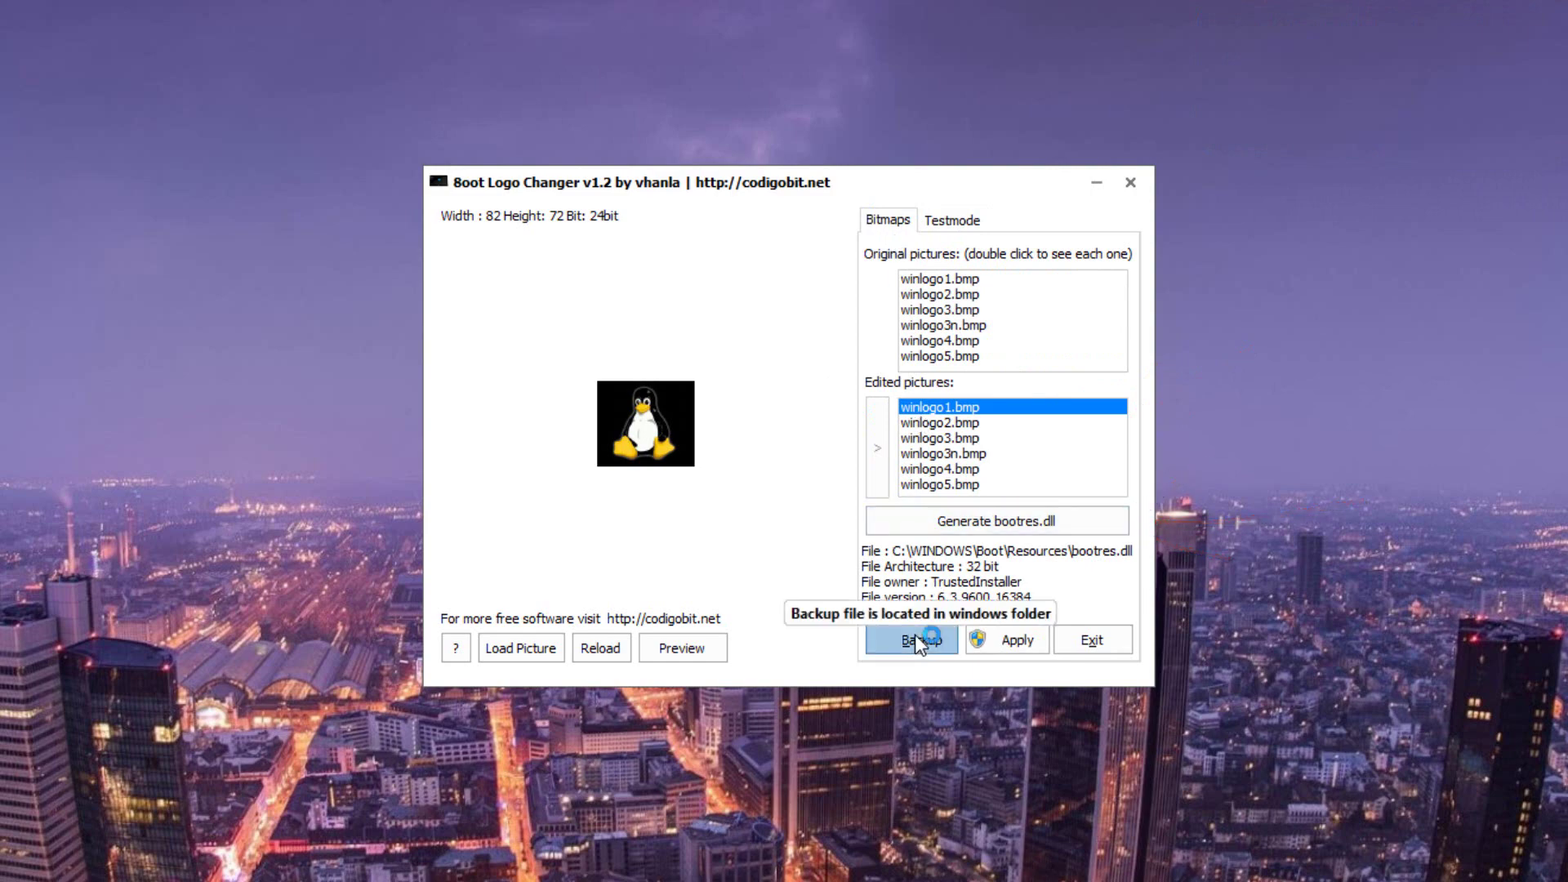
click(914, 485)
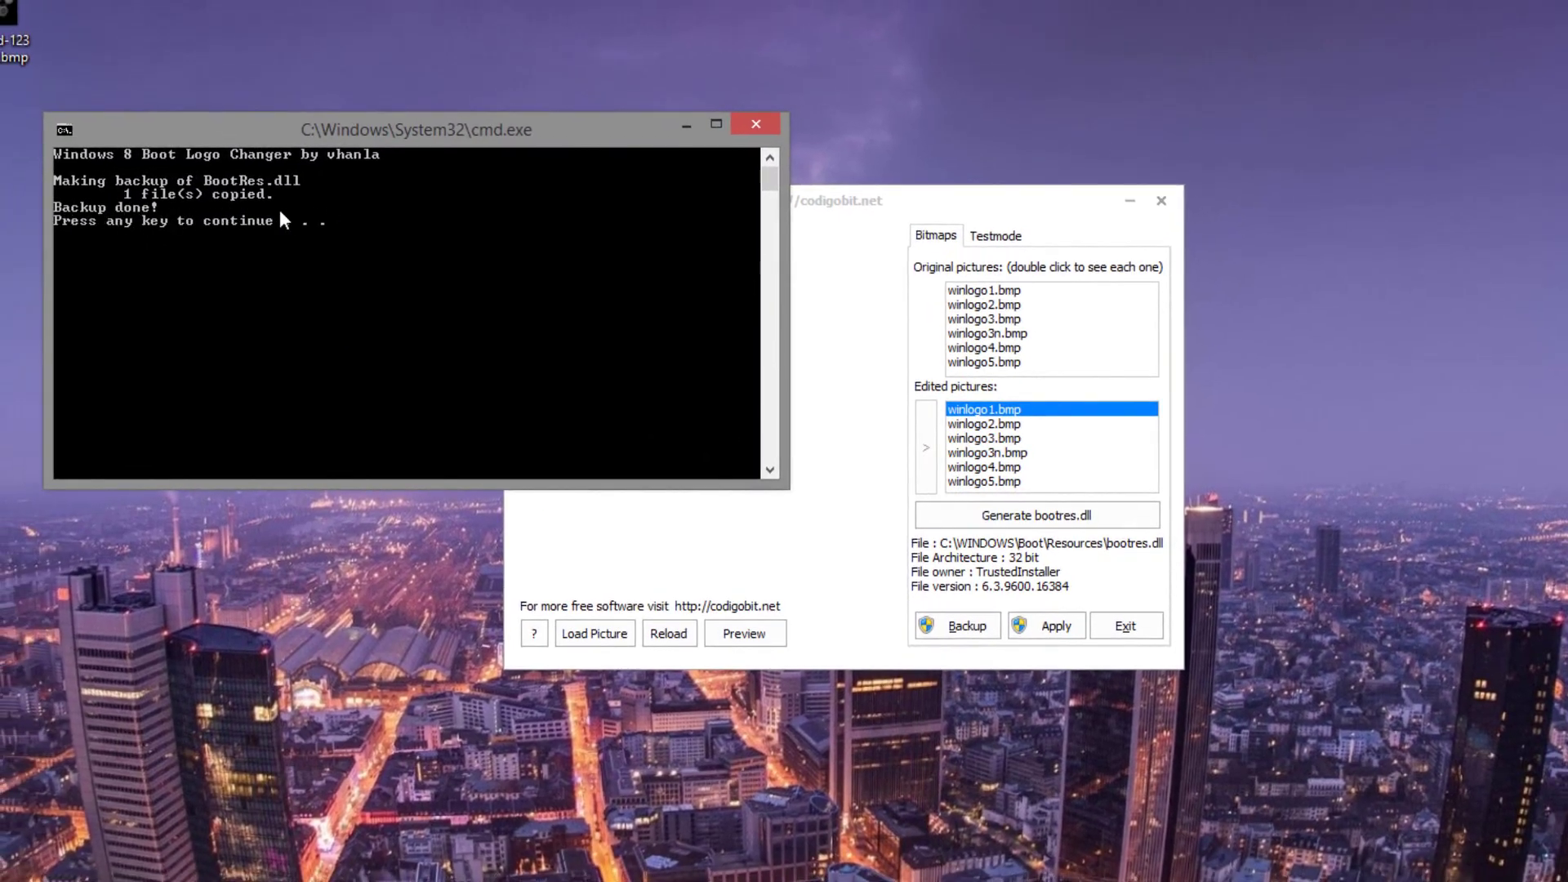
key(Return)
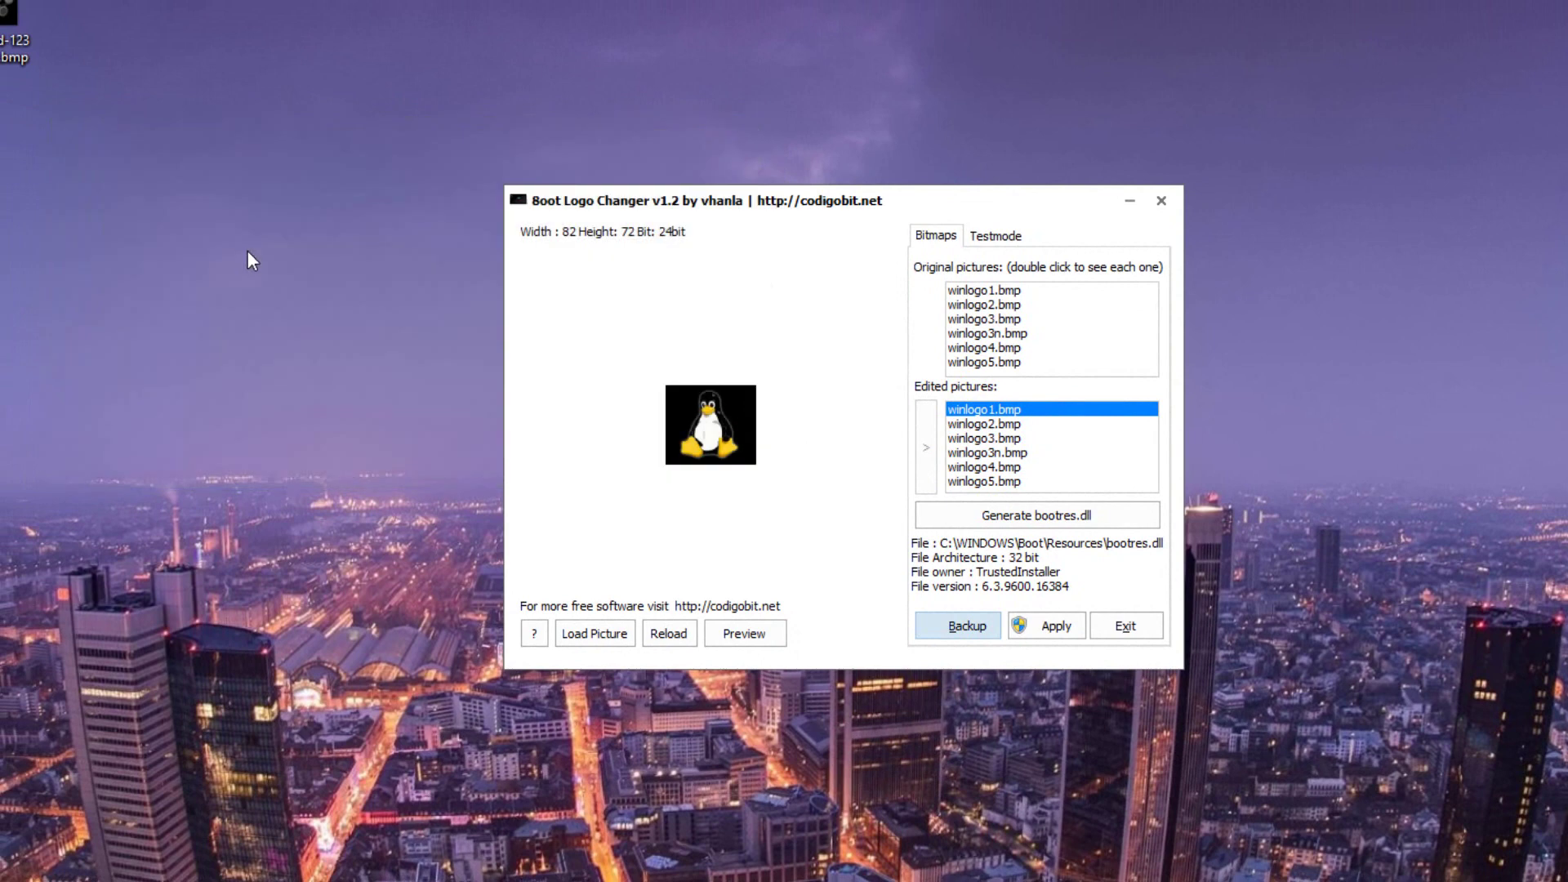
click(1064, 517)
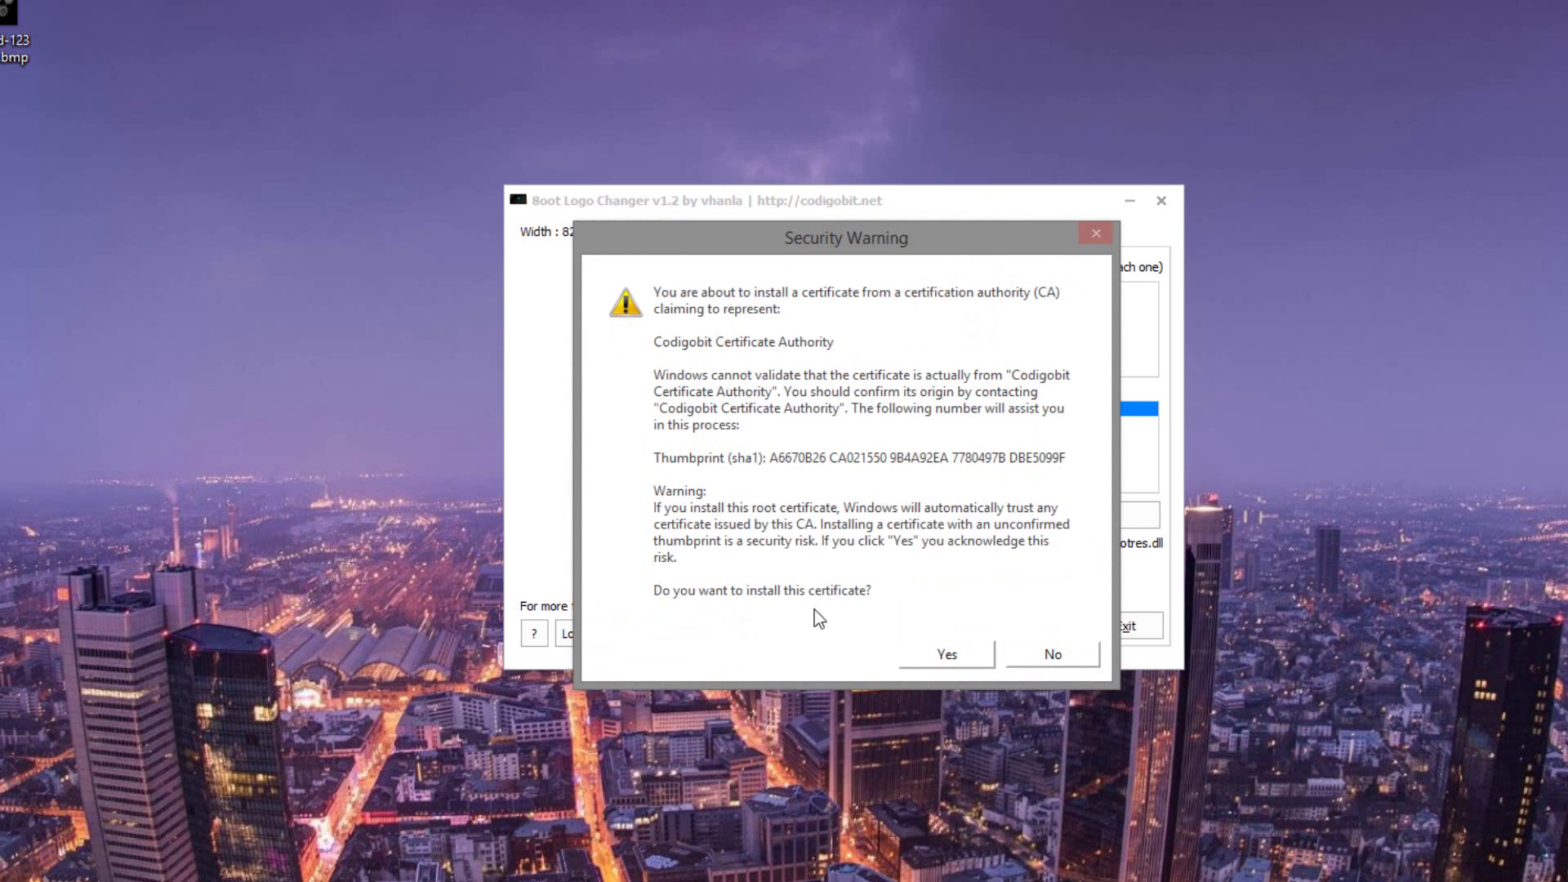
click(947, 654)
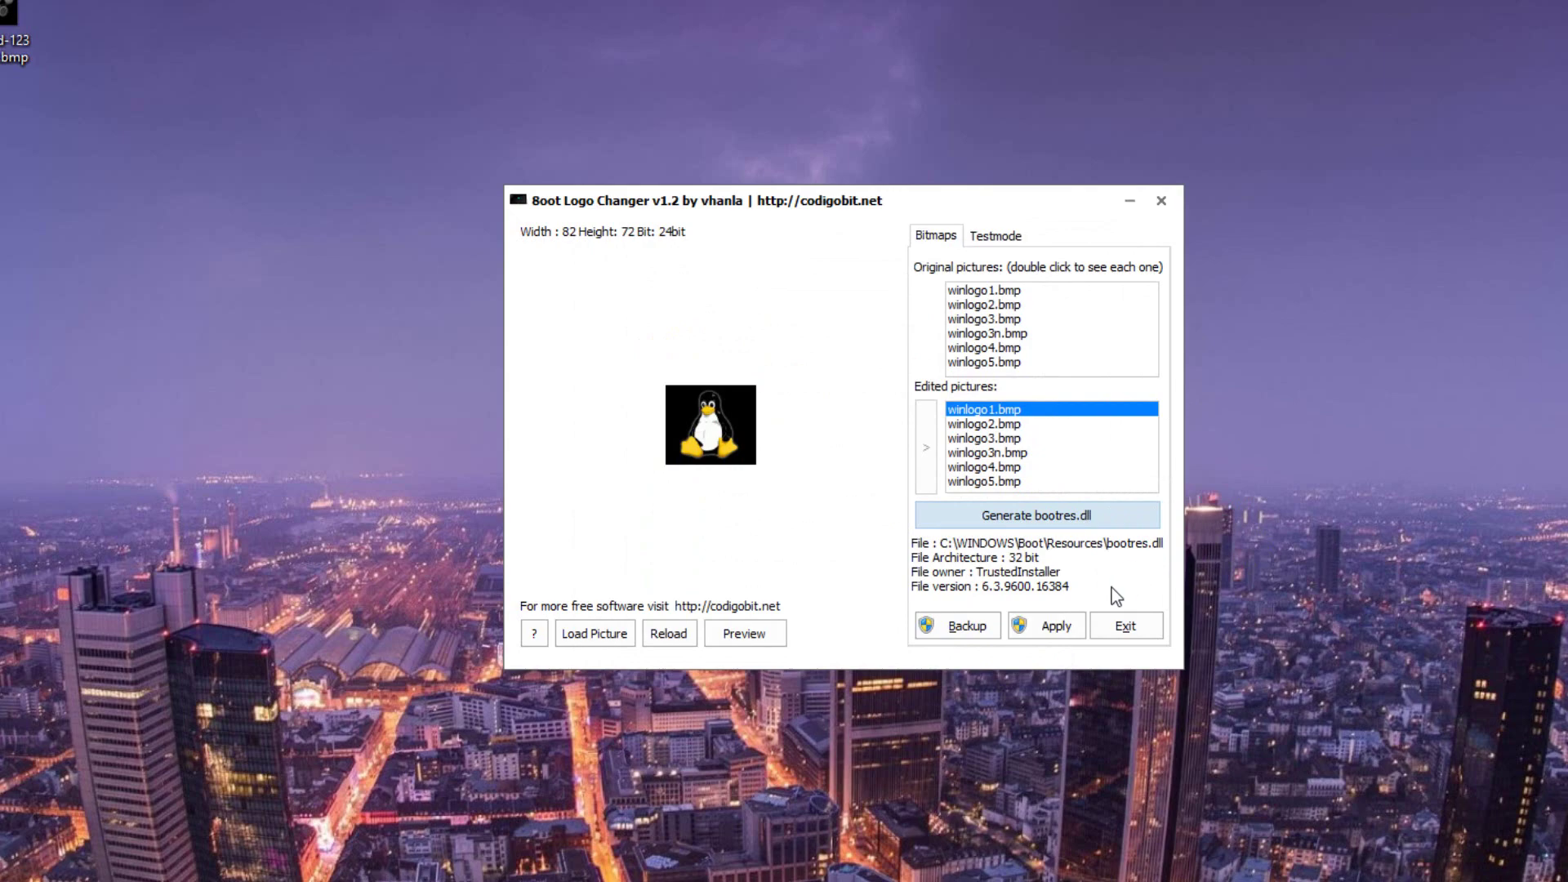
Step: Apply the penguin bootres.dll to Windows Boot Resources, approving UAC, then exit 8oot Logo Changer
click(1050, 625)
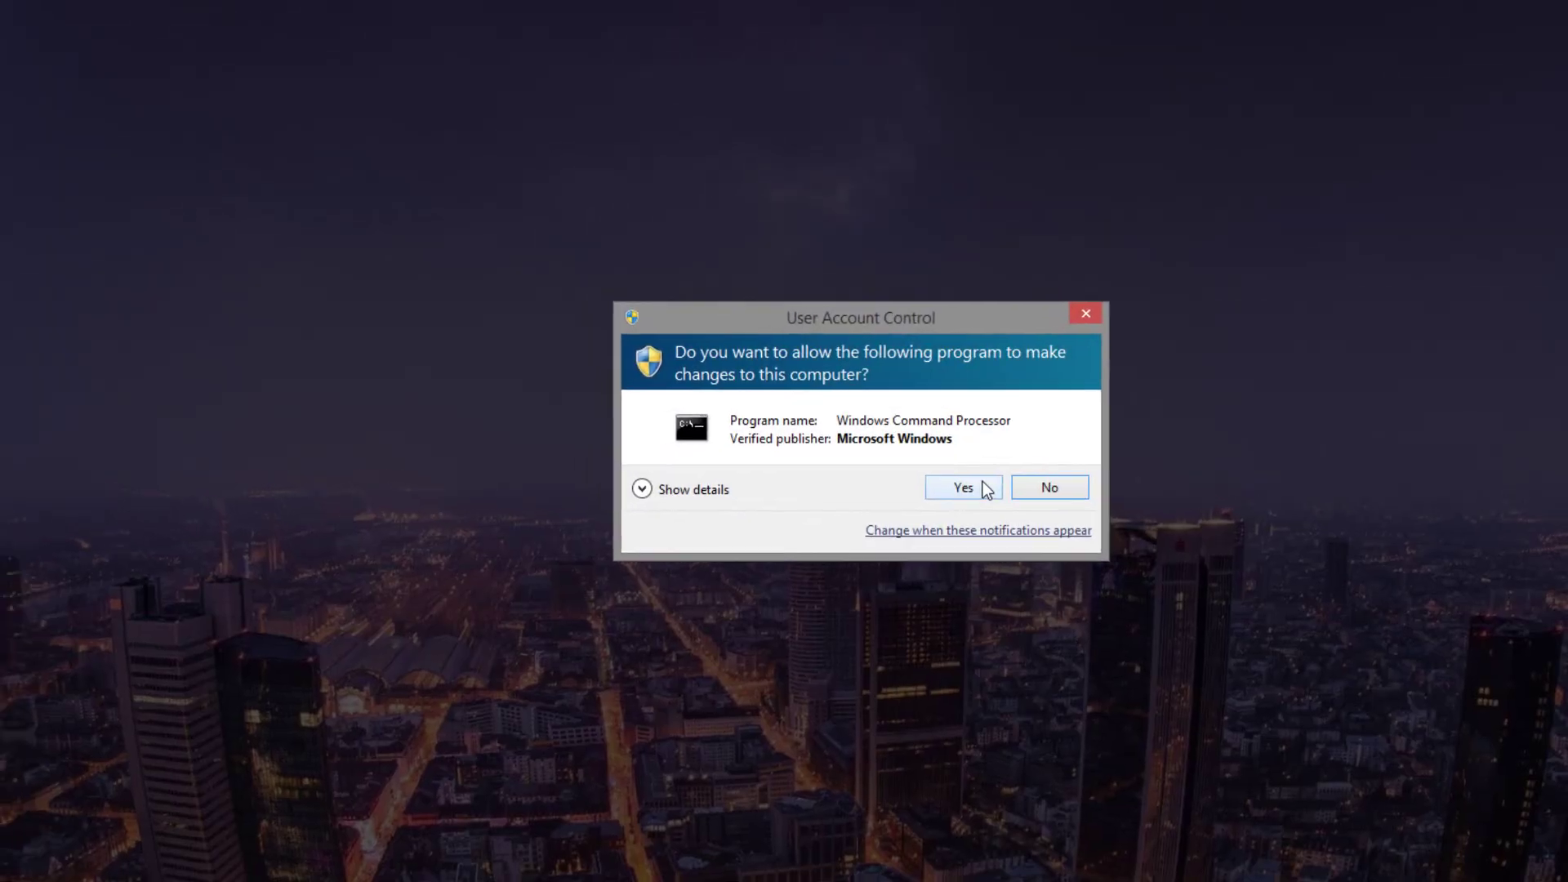
click(976, 478)
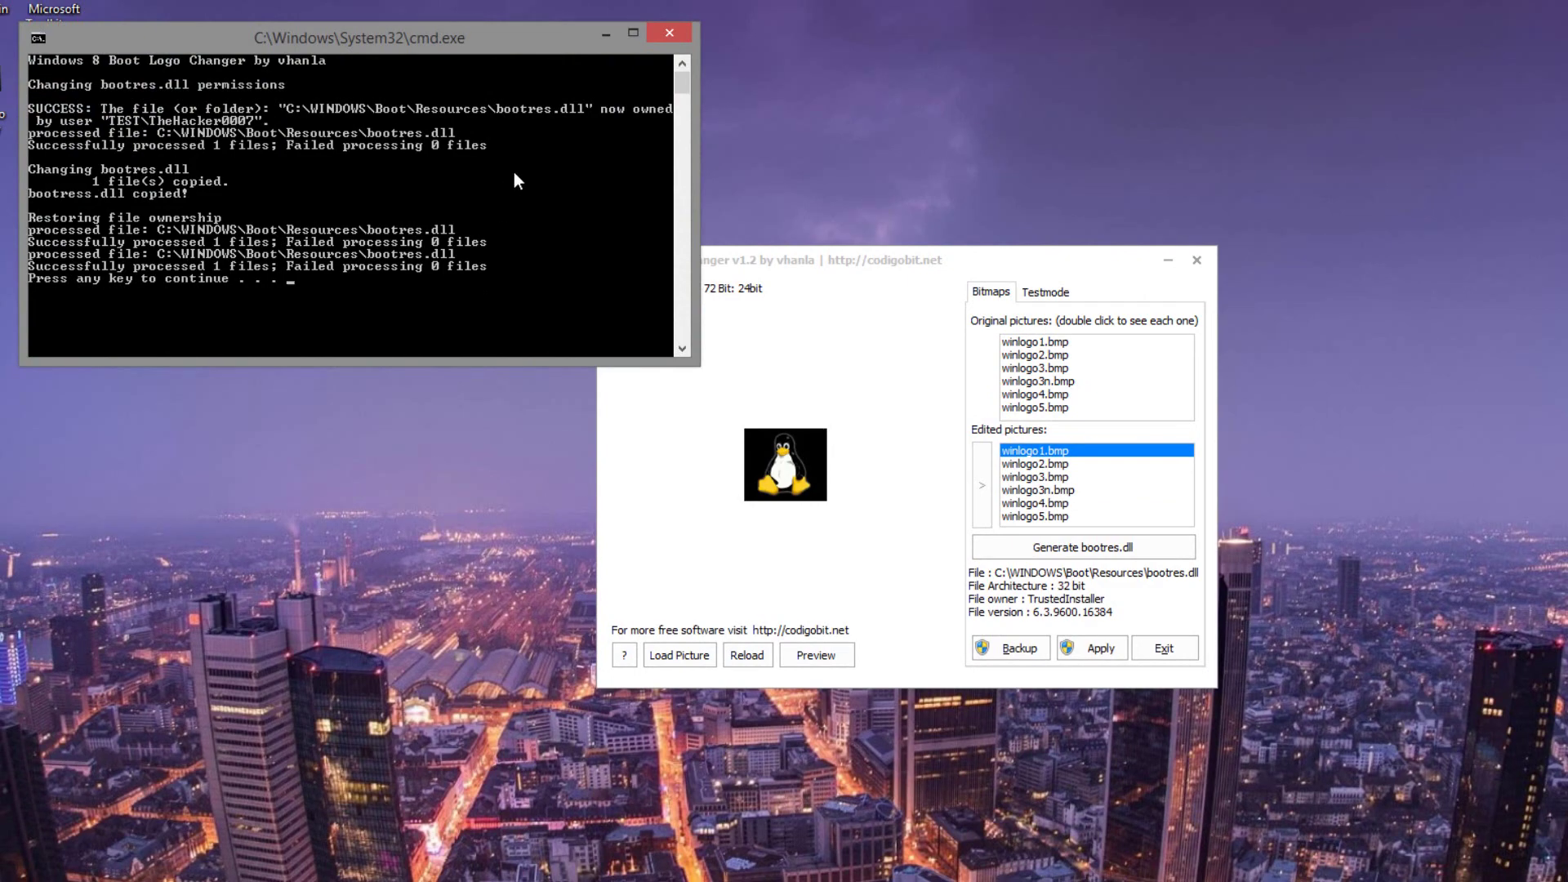
key(Return)
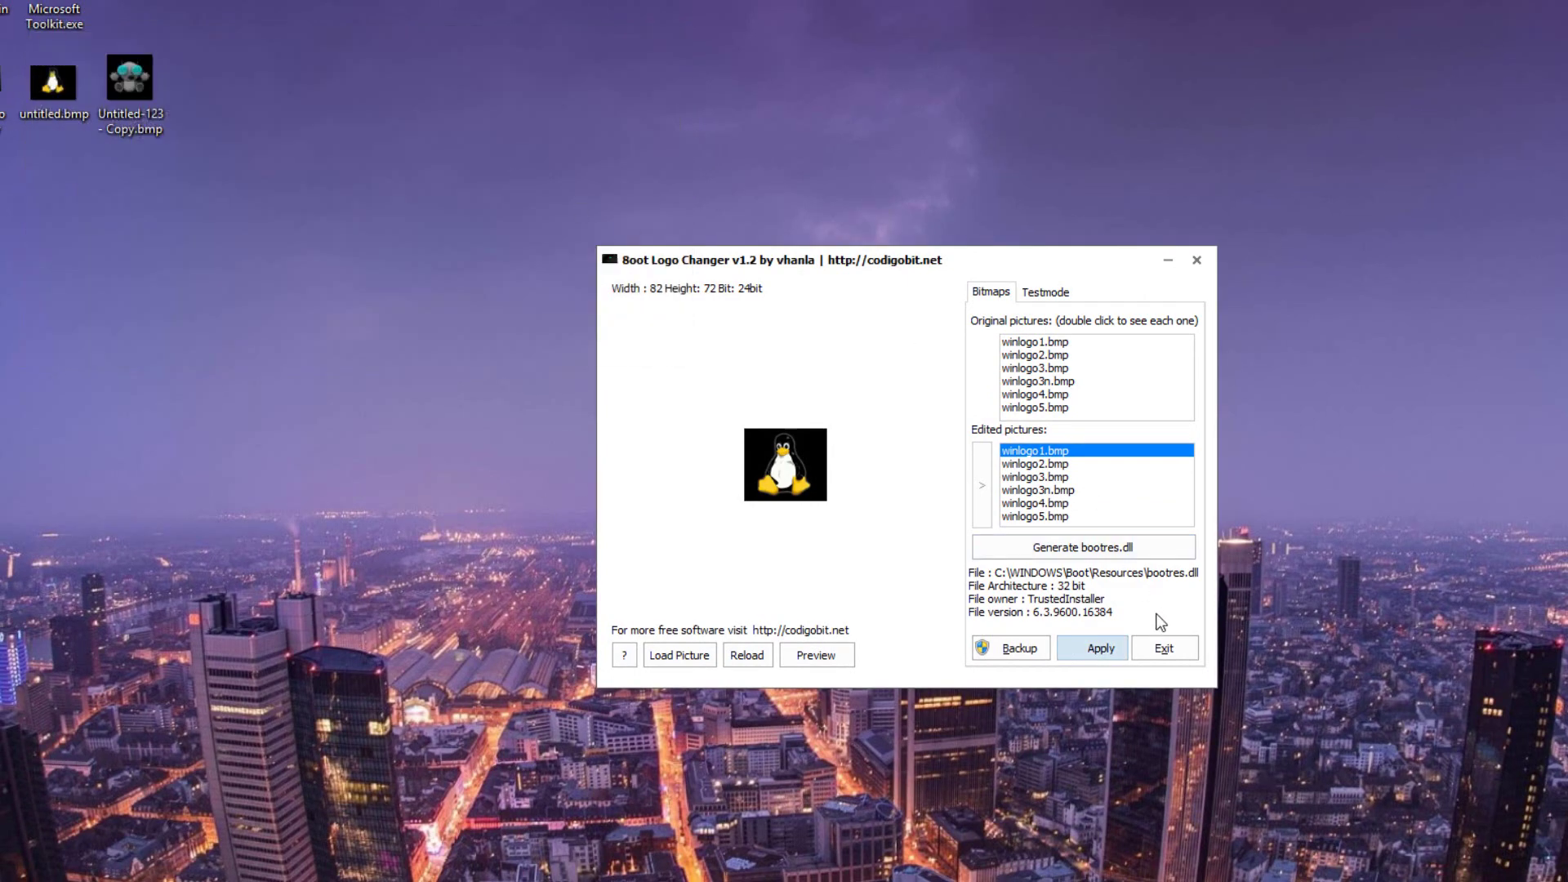
click(1164, 647)
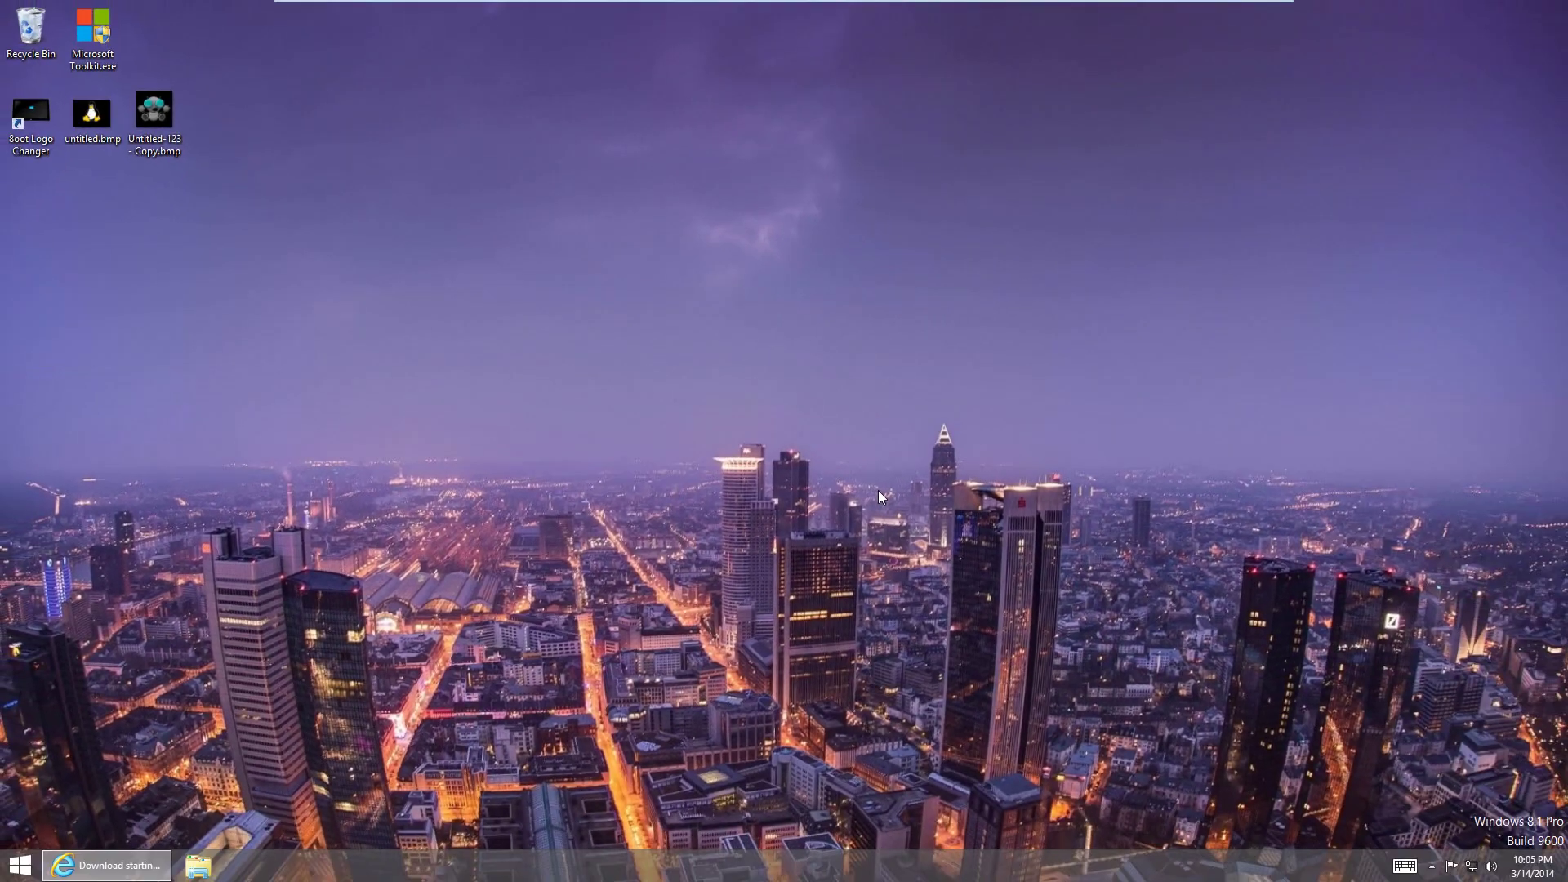
Step: Bring up the Start button's system menu to reach the restart option
right_click(20, 865)
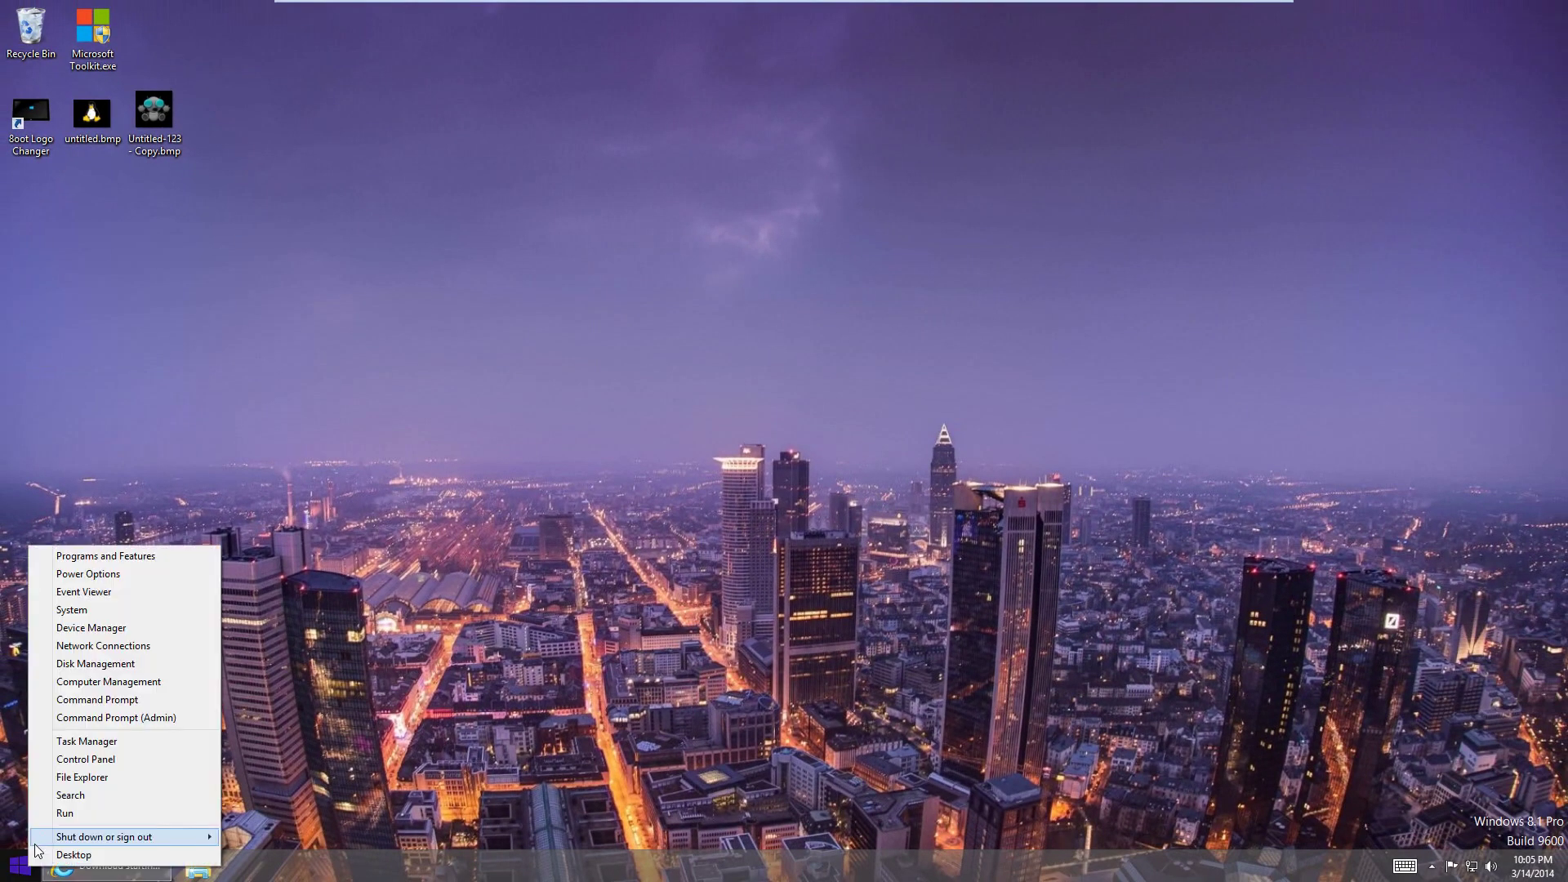